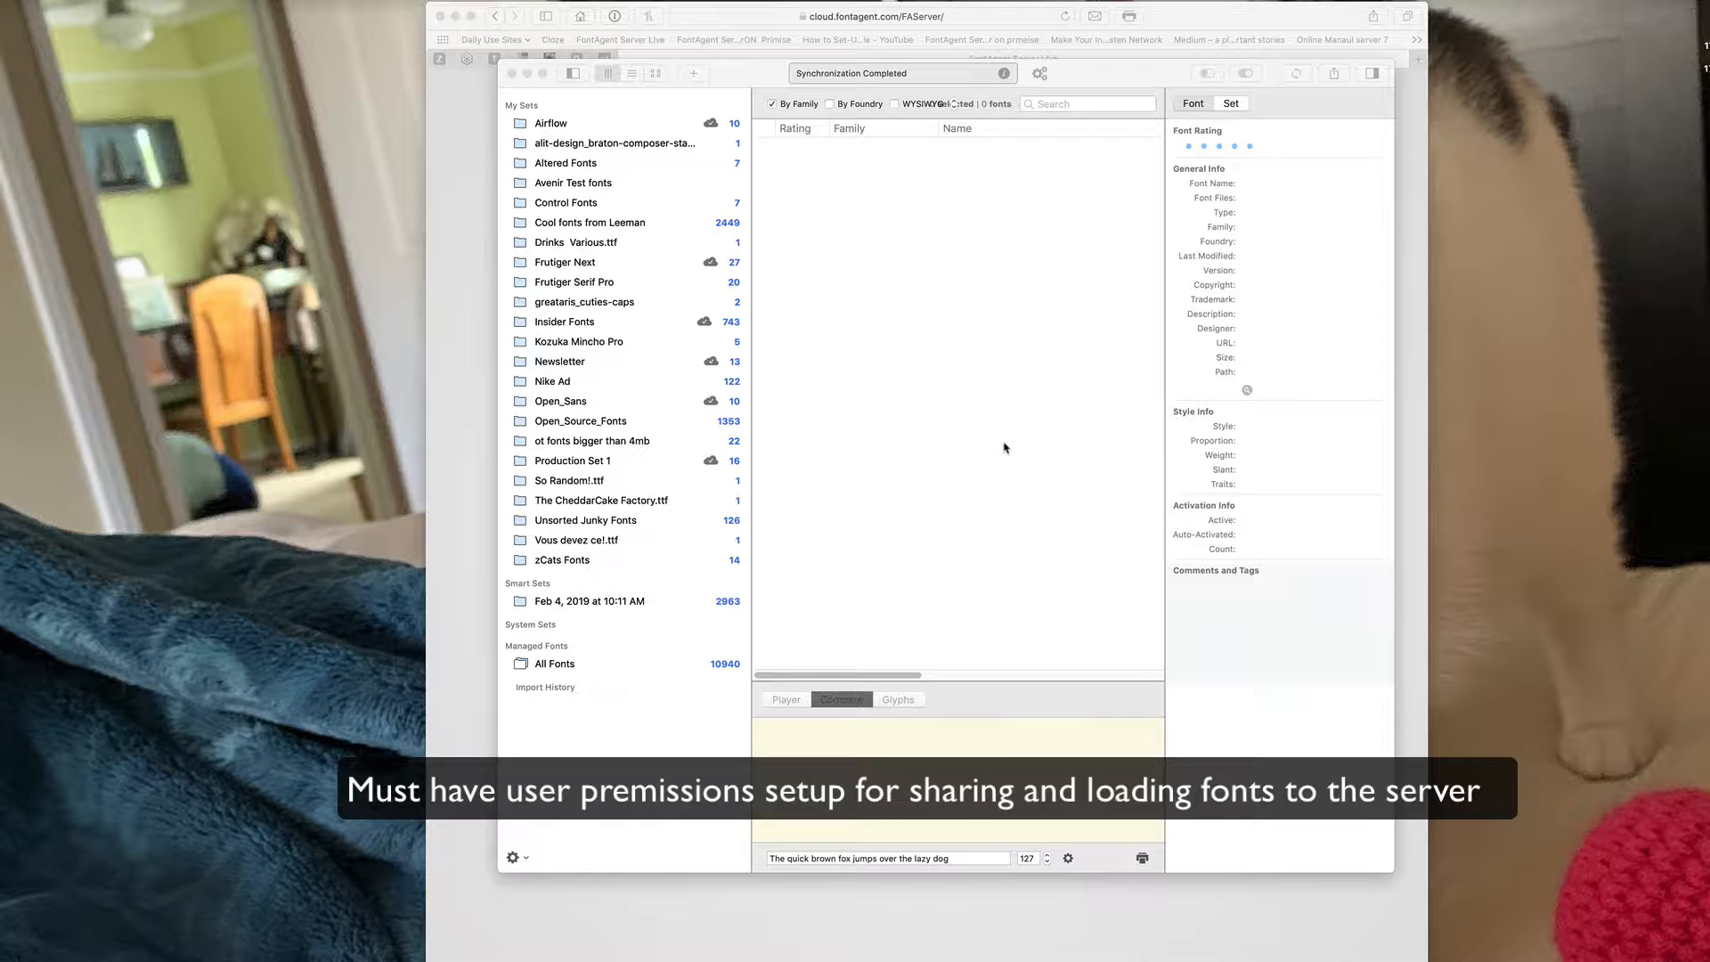
# Share the Altered Fonts set from My Sets to the font server
pyautogui.click(1083, 77)
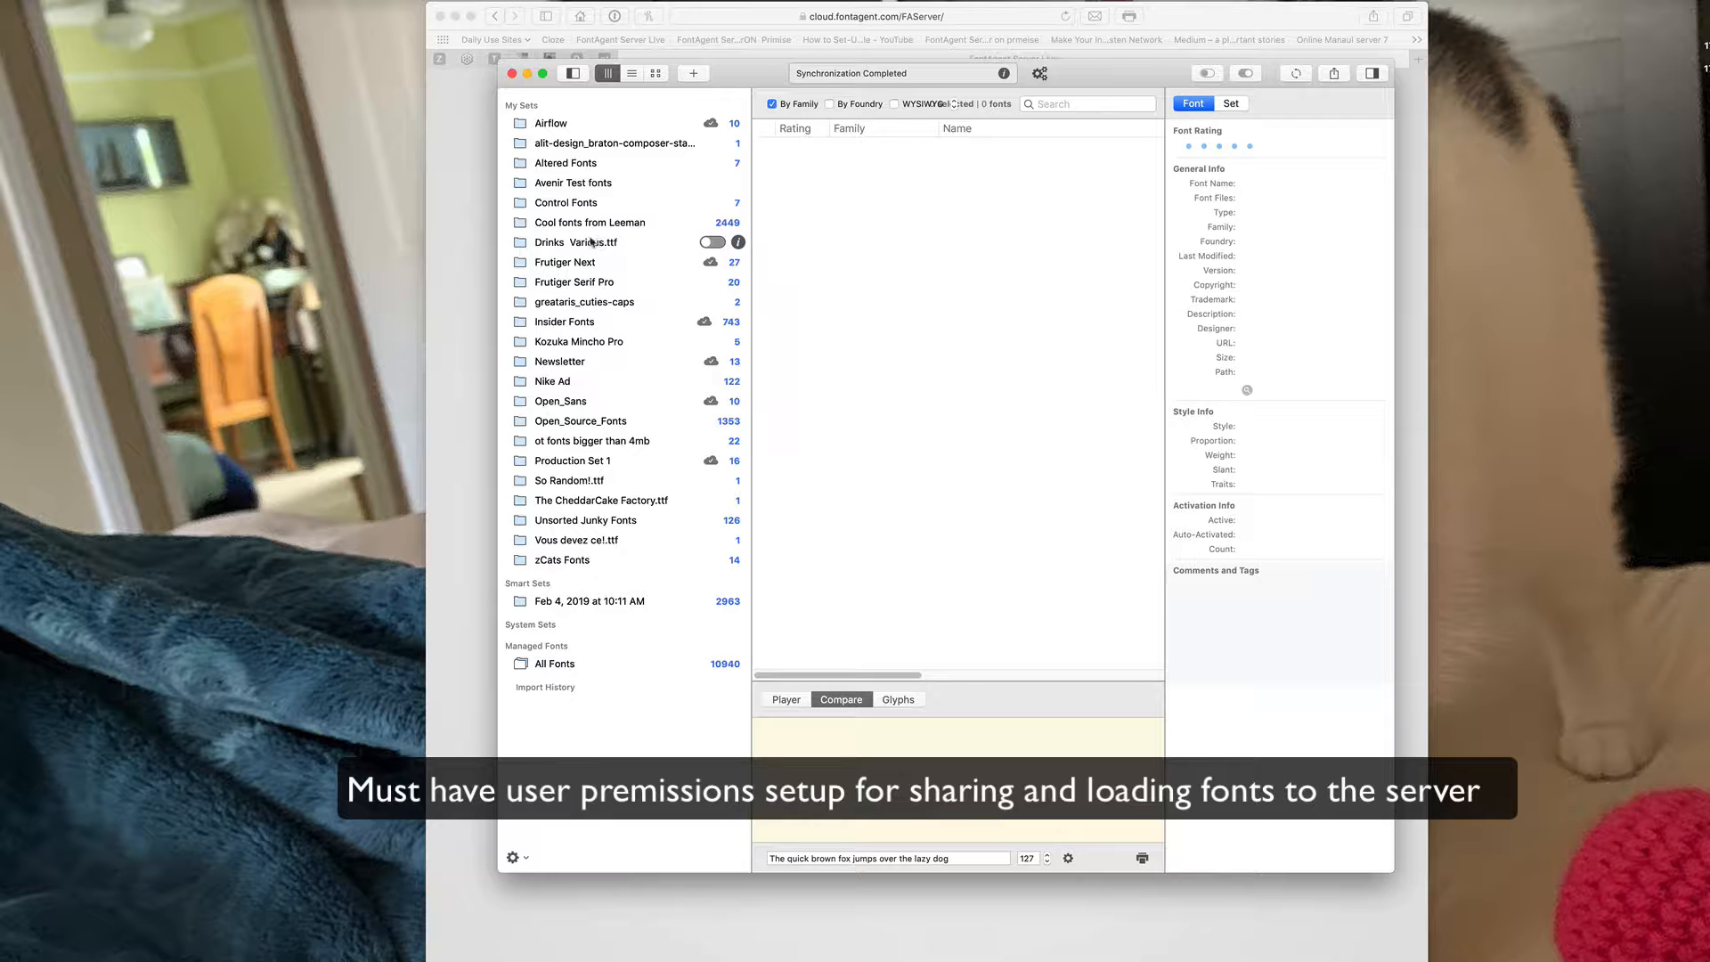
pyautogui.click(584, 167)
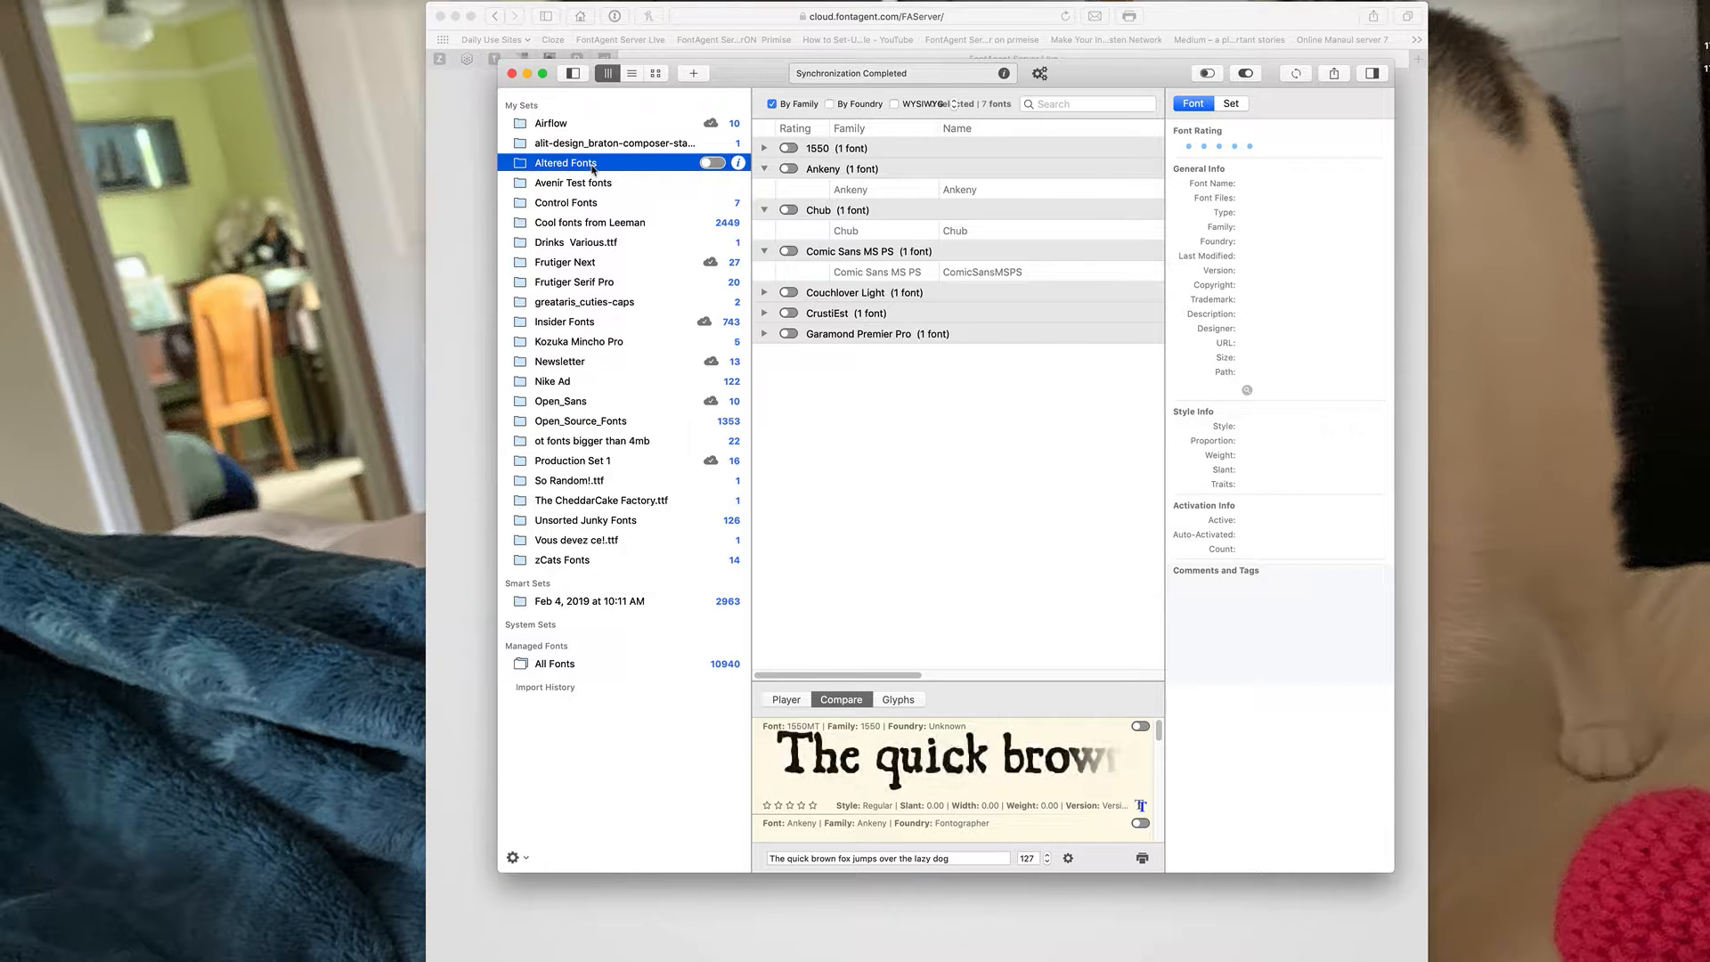
pyautogui.click(593, 163)
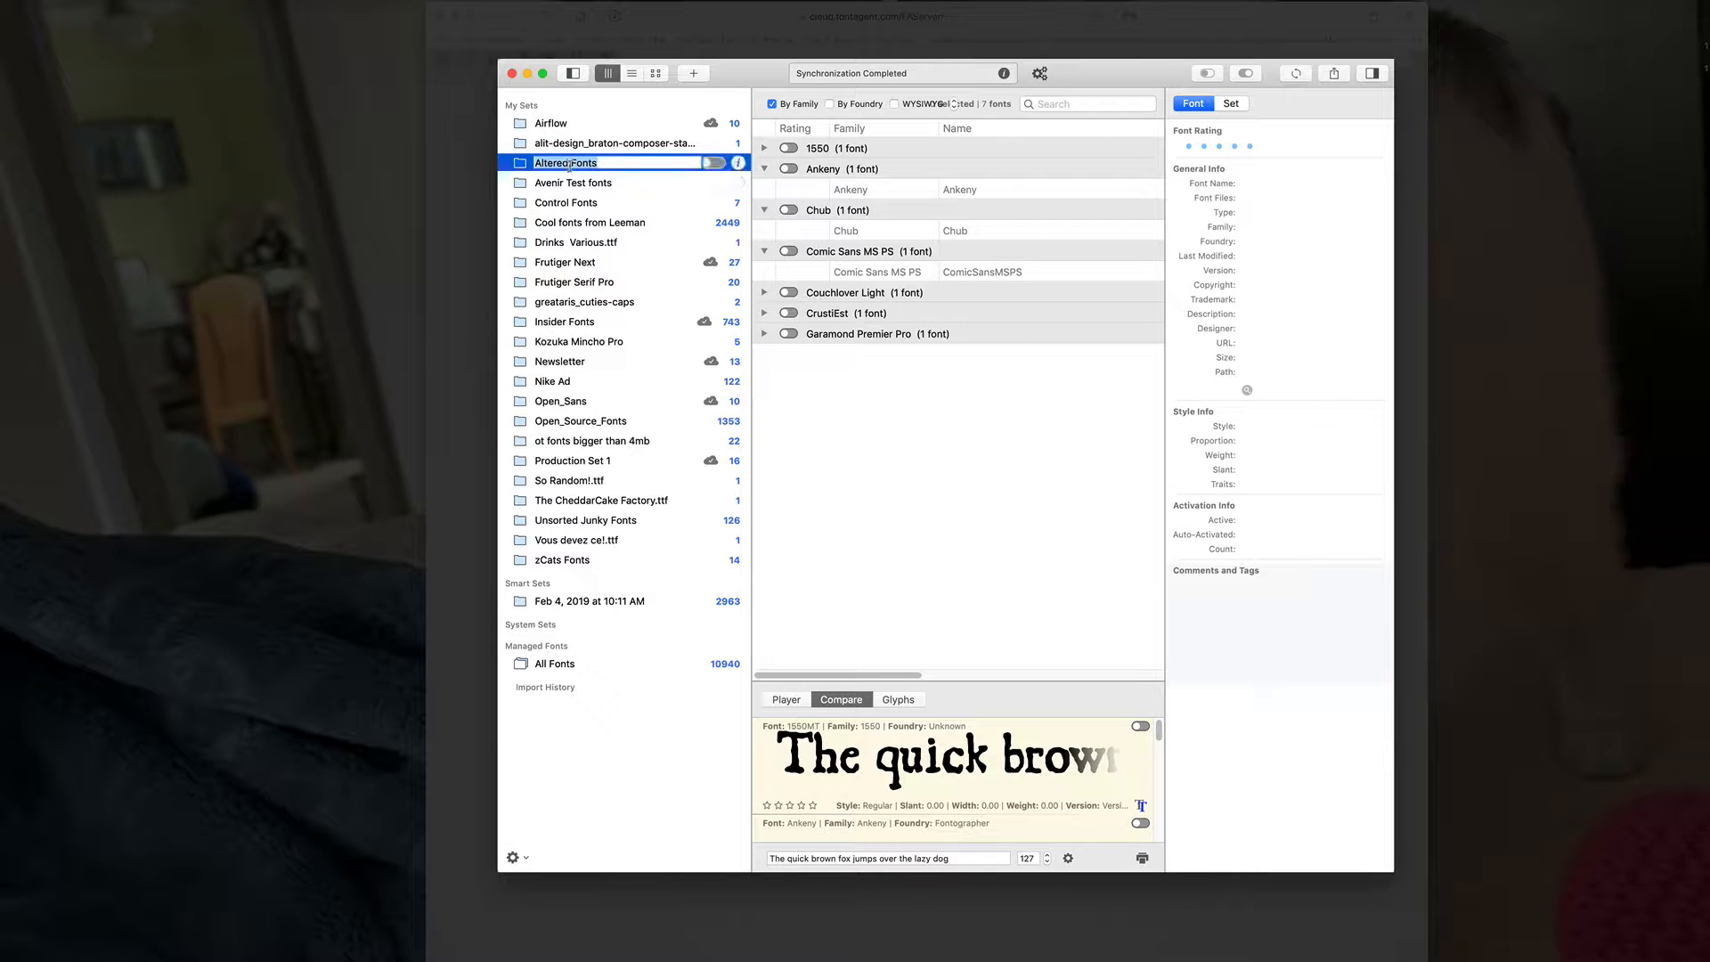
pyautogui.click(680, 190)
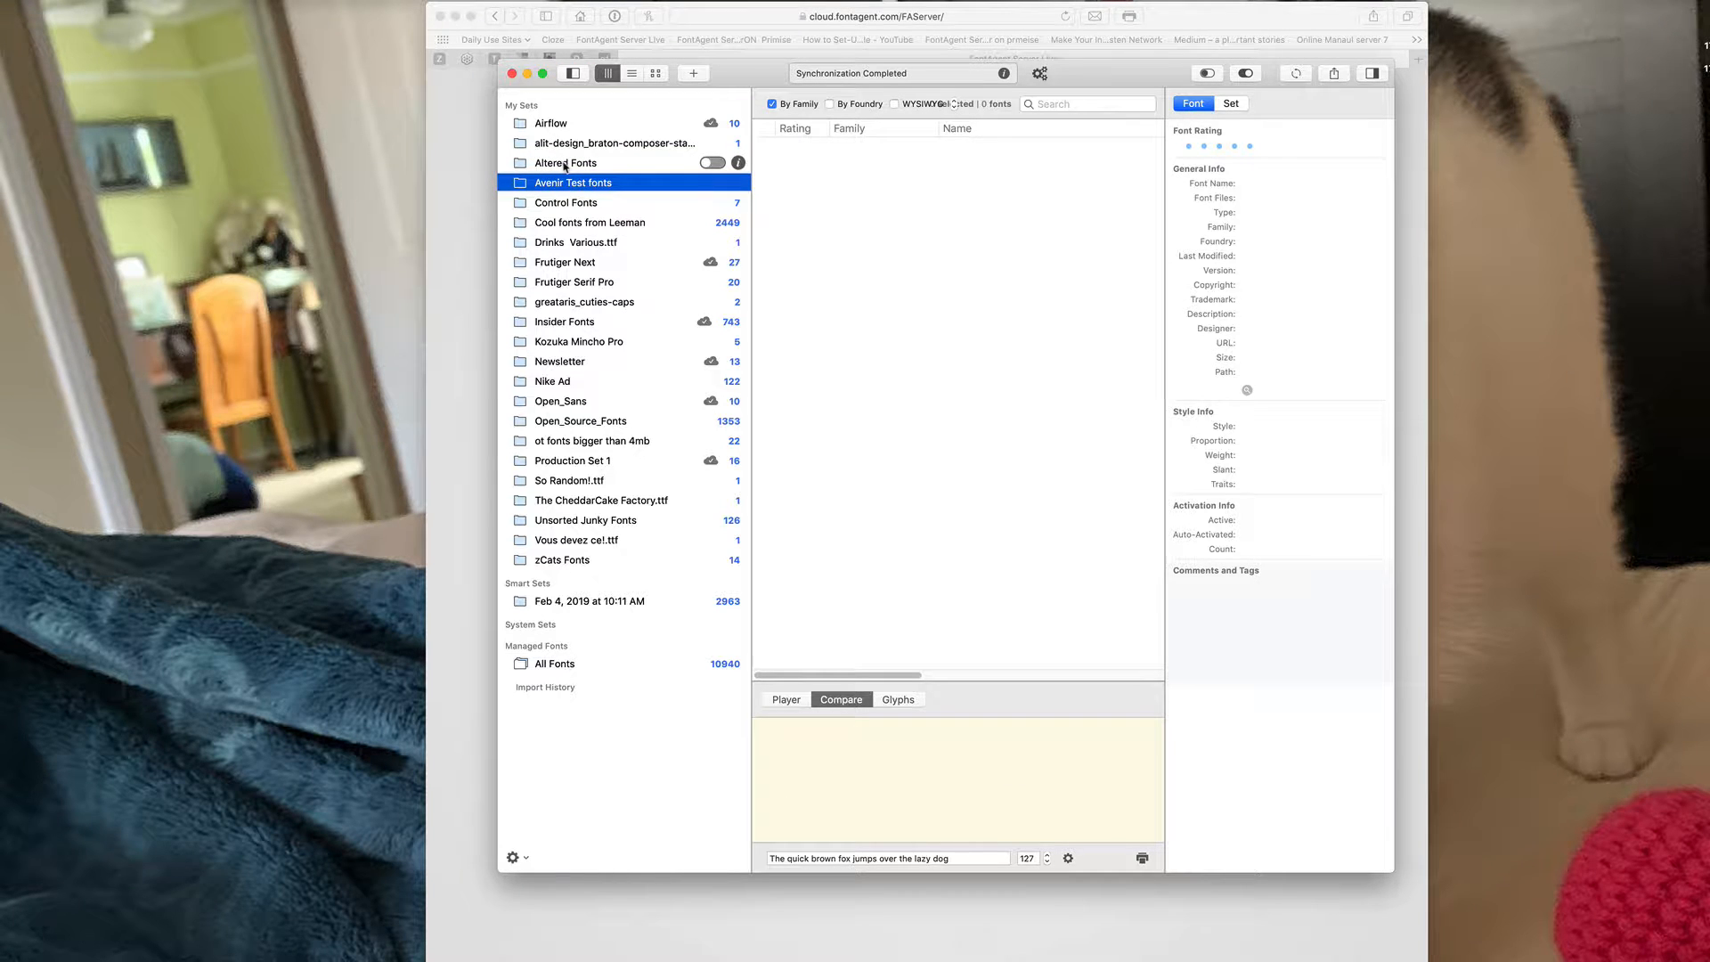
pyautogui.click(564, 164)
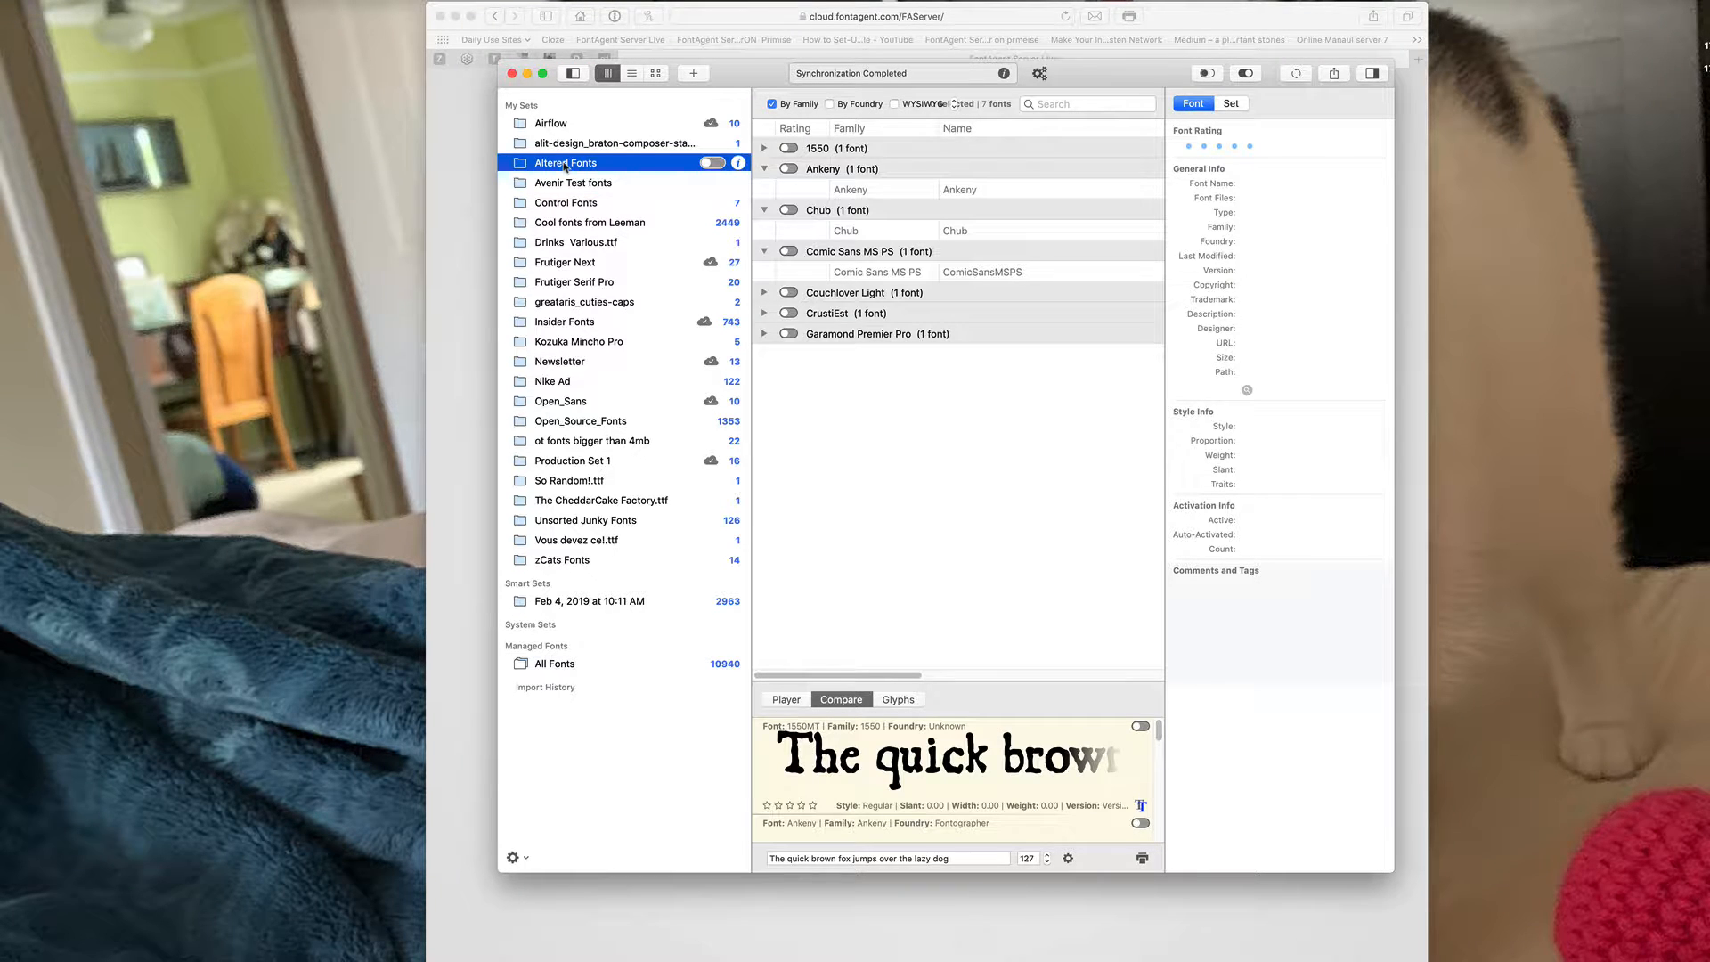
pyautogui.rightClick(565, 166)
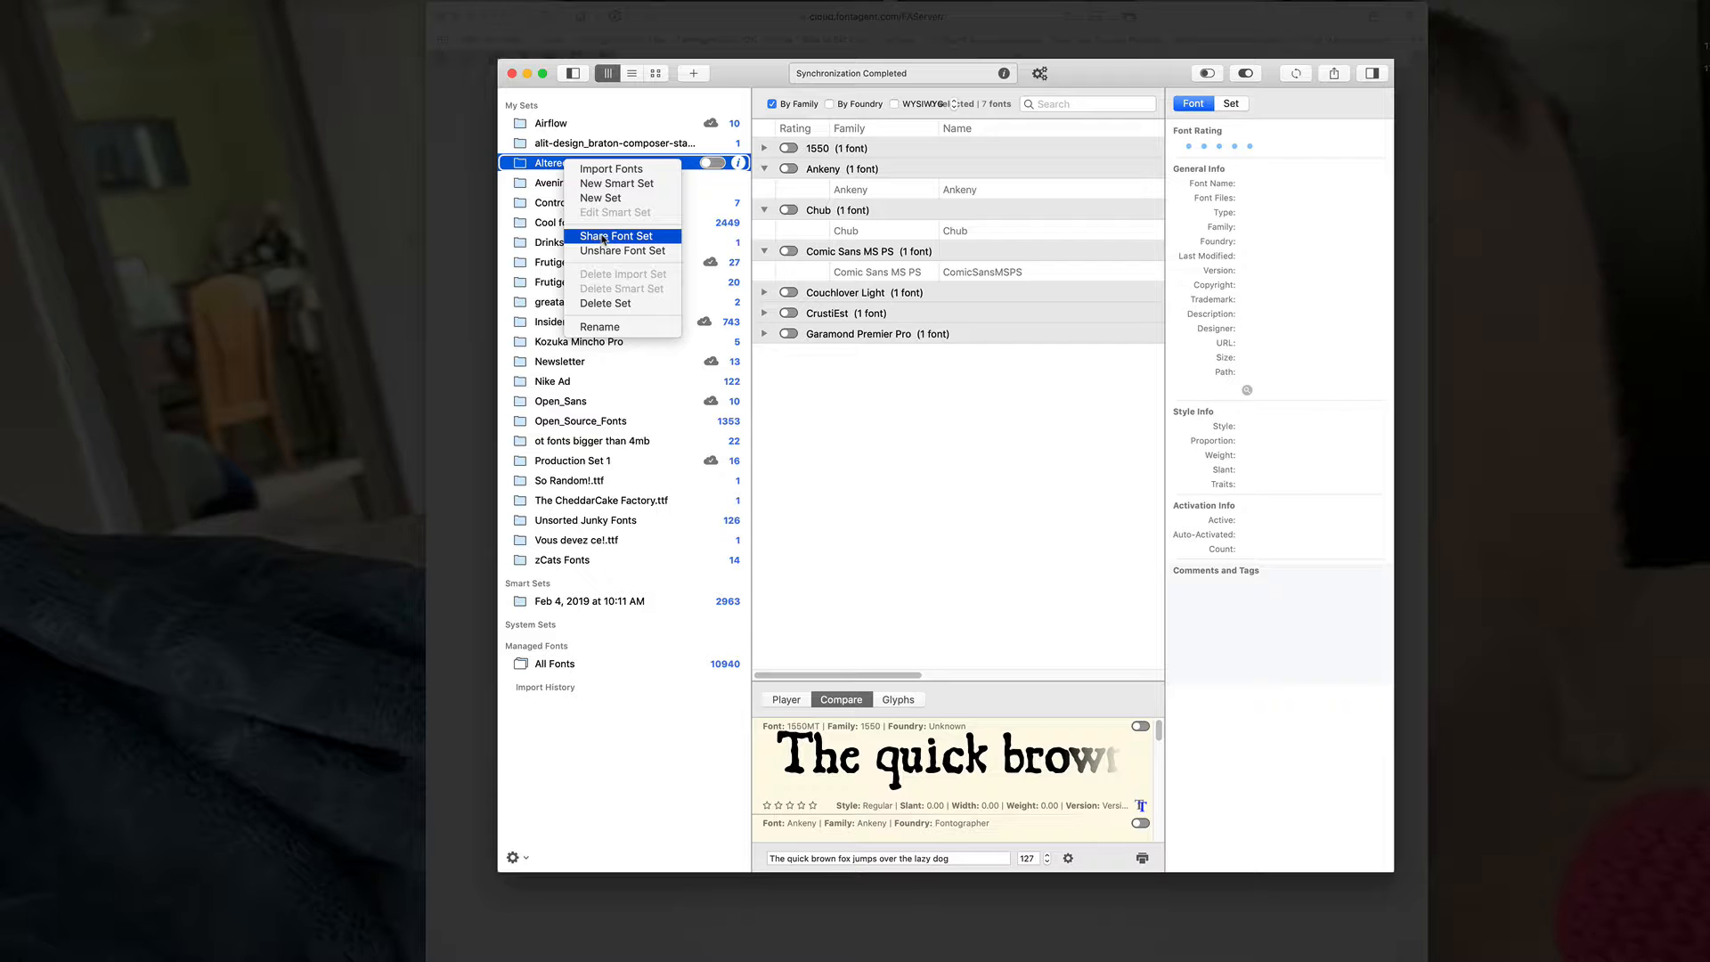
pyautogui.click(603, 239)
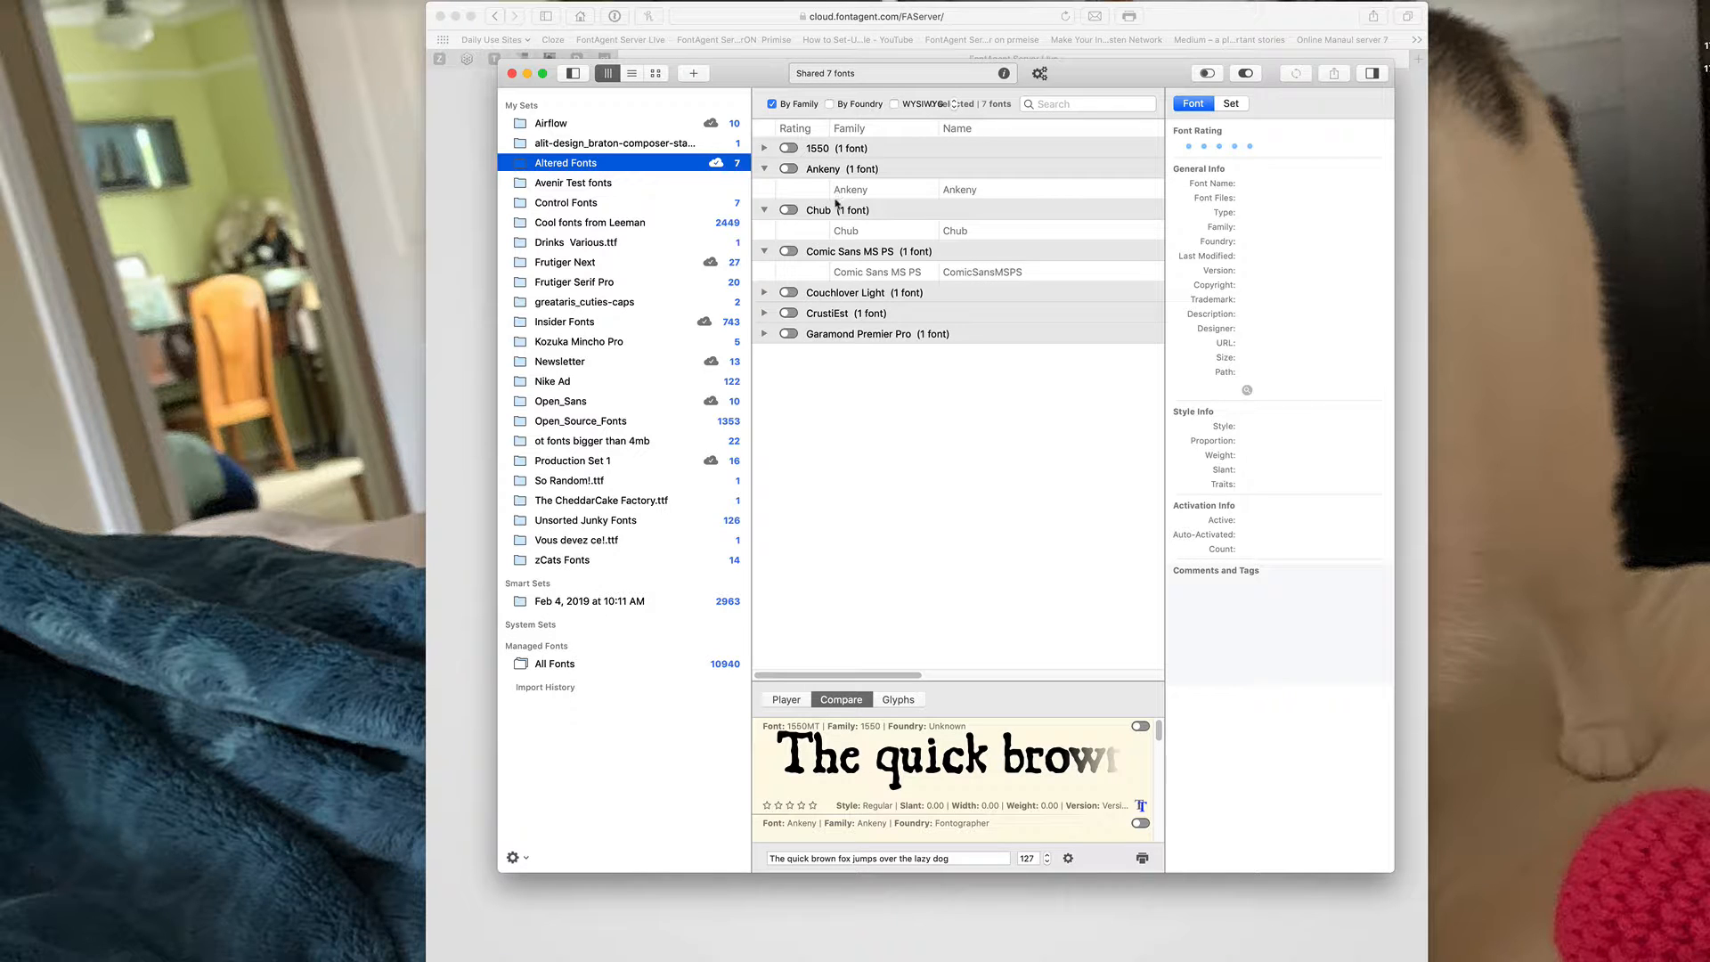
# Switch to the FontAgent Server web page in Safari and sign in with the saved login details
pyautogui.click(528, 74)
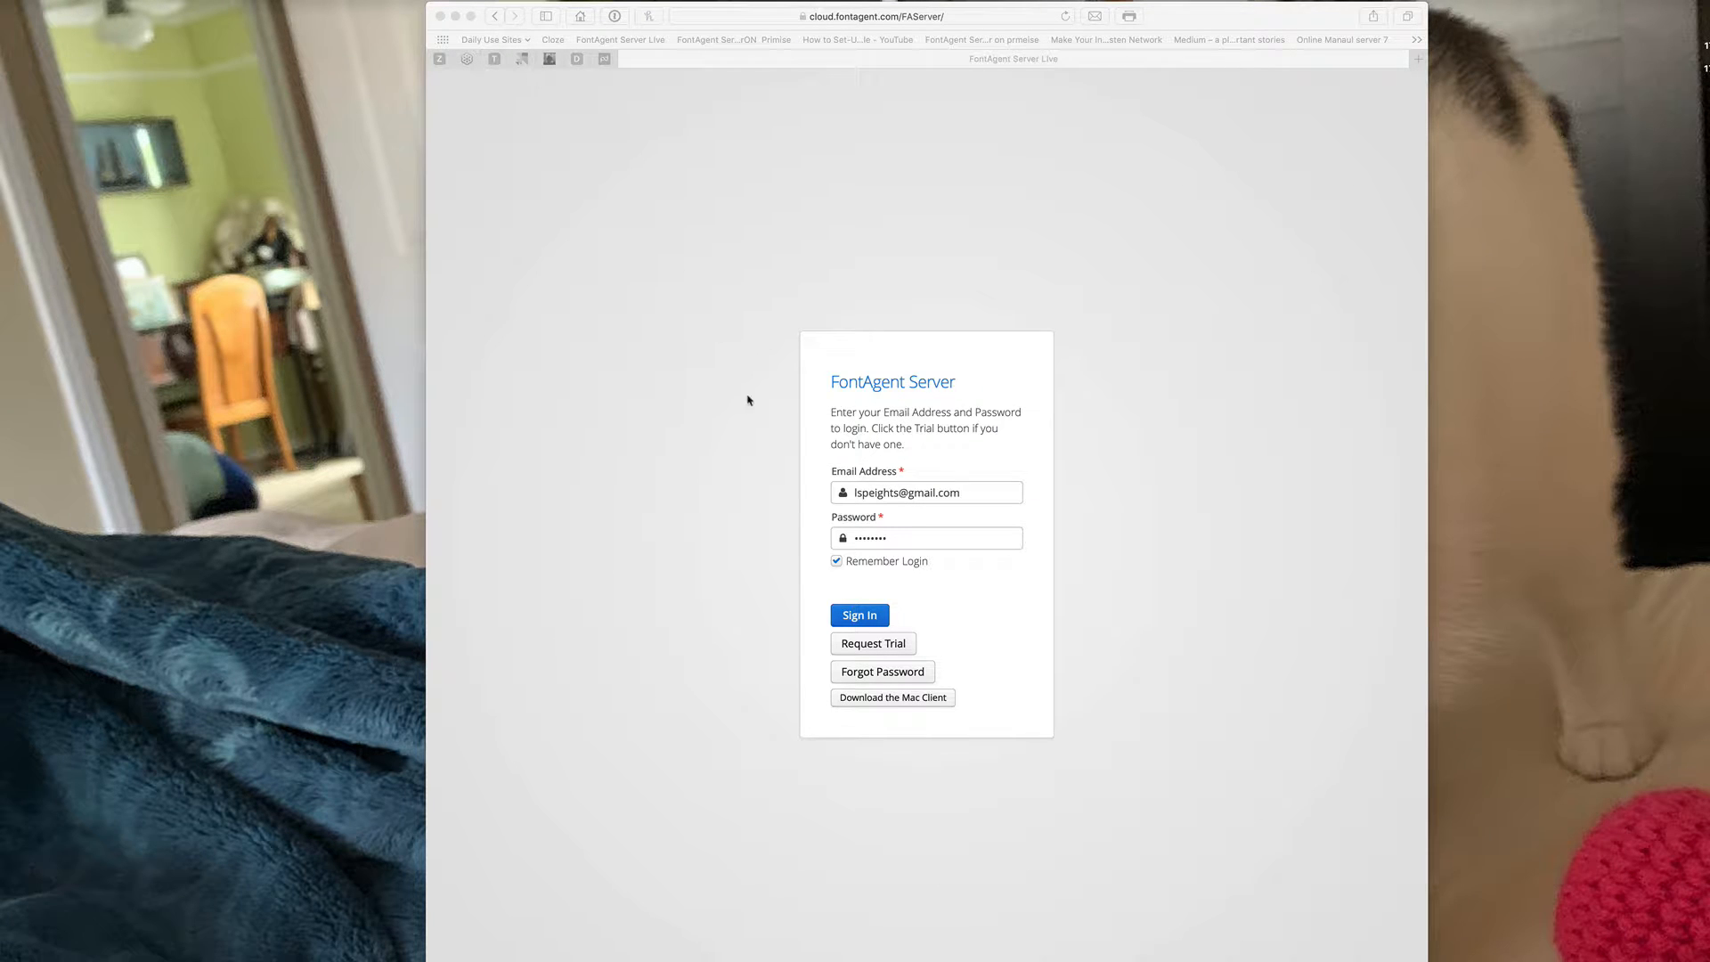
pyautogui.click(864, 621)
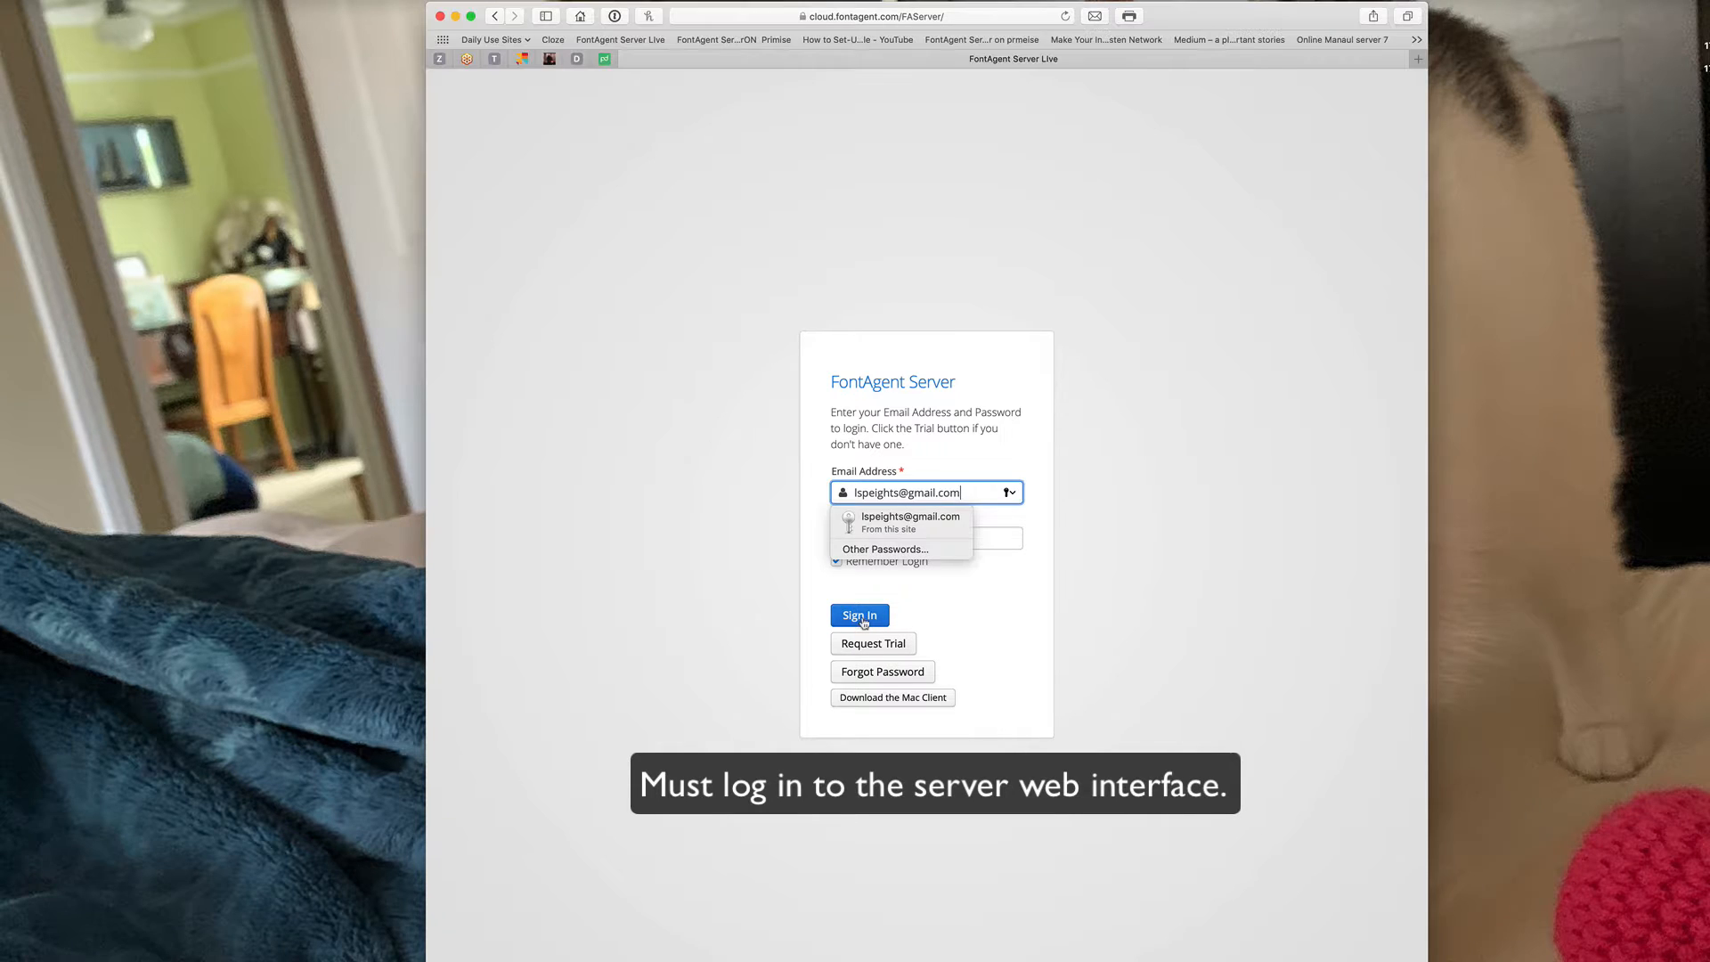
pyautogui.click(863, 622)
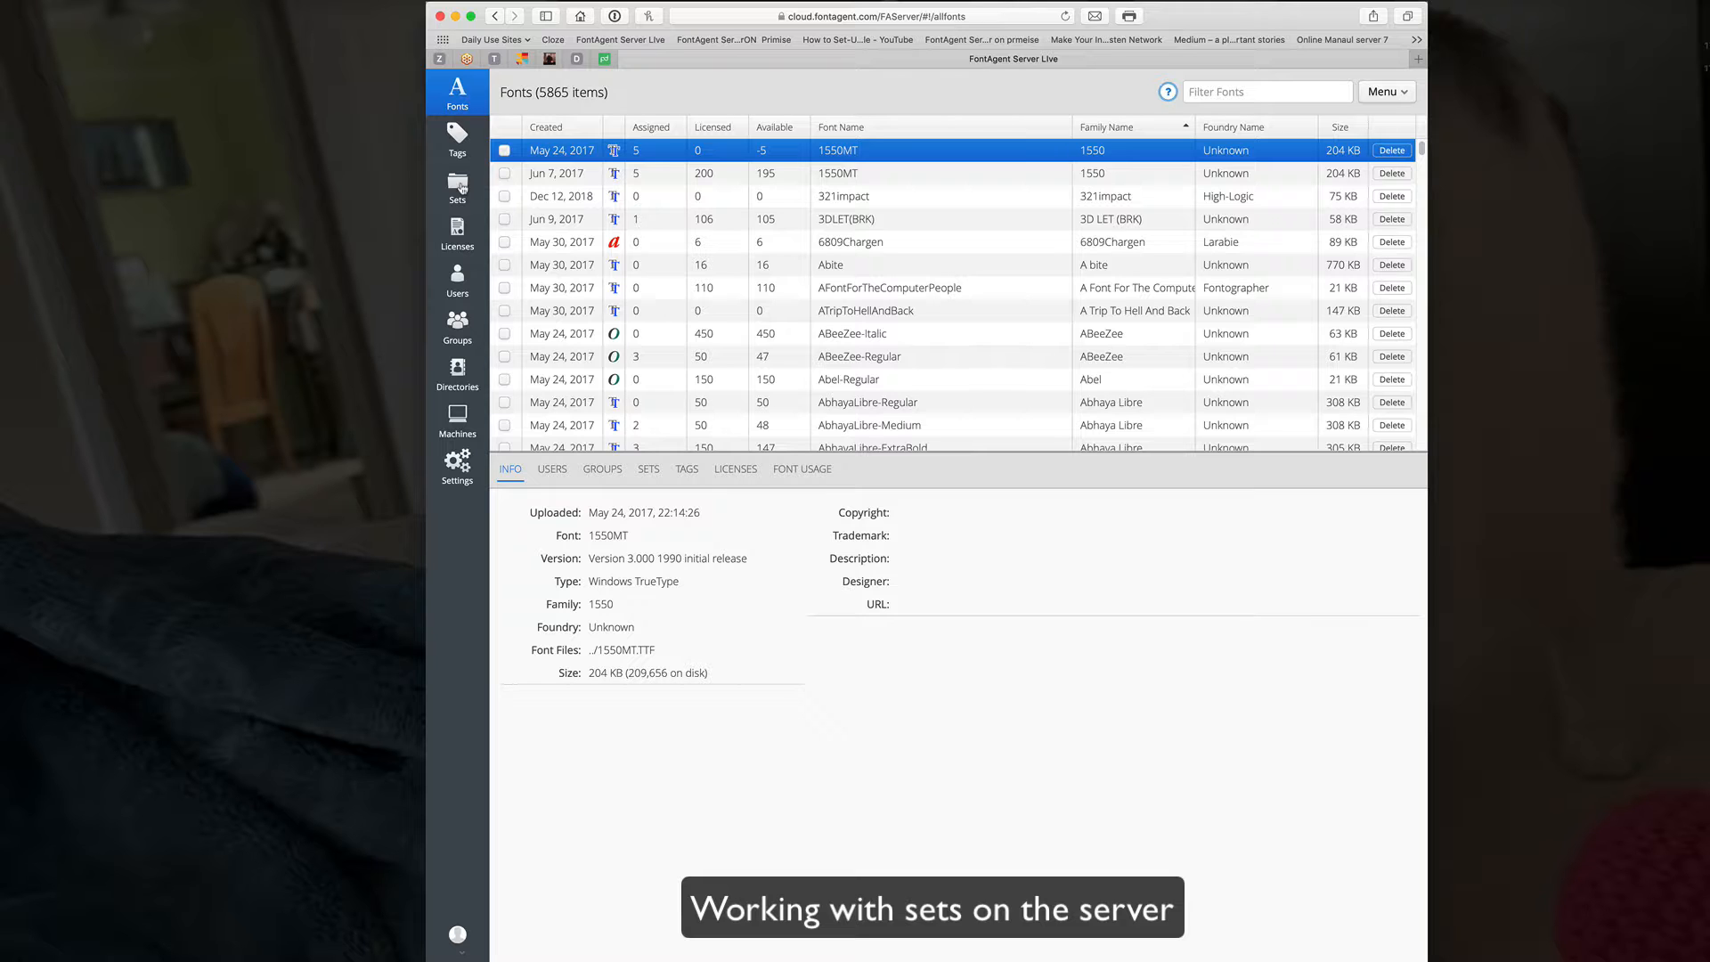
# Open the server's list of font sets and select the Altered Fonts set
pyautogui.click(462, 188)
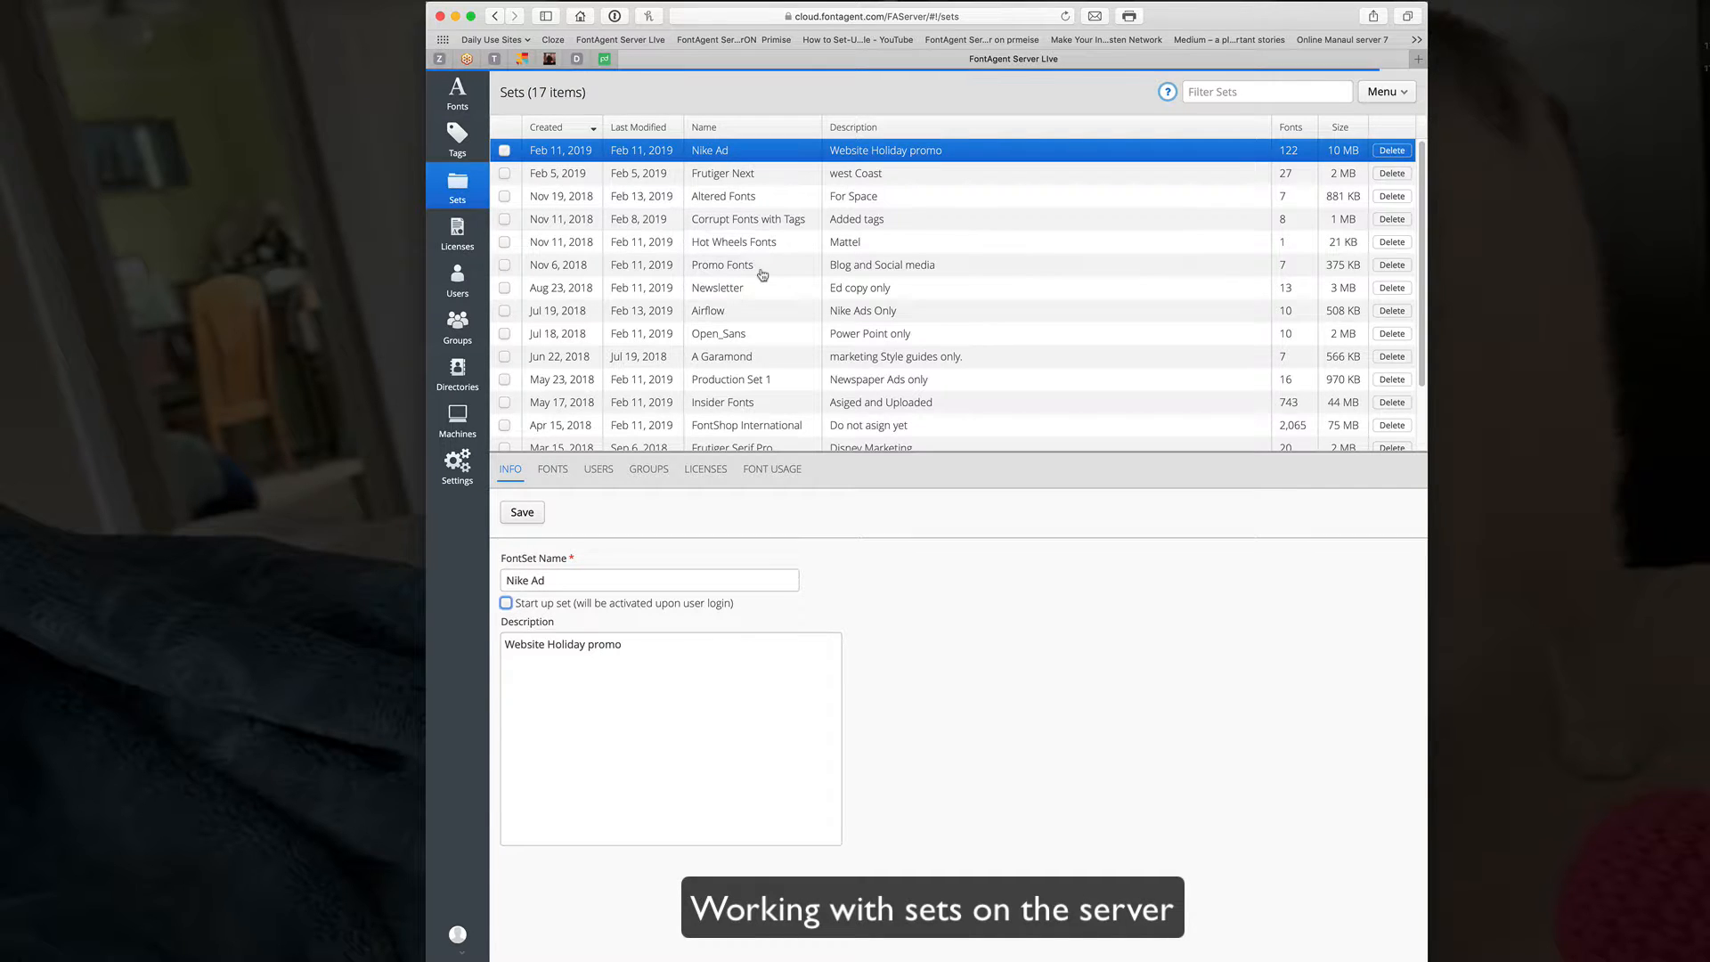
pyautogui.scroll(-2, 764, 276)
pyautogui.scroll(2, 764, 277)
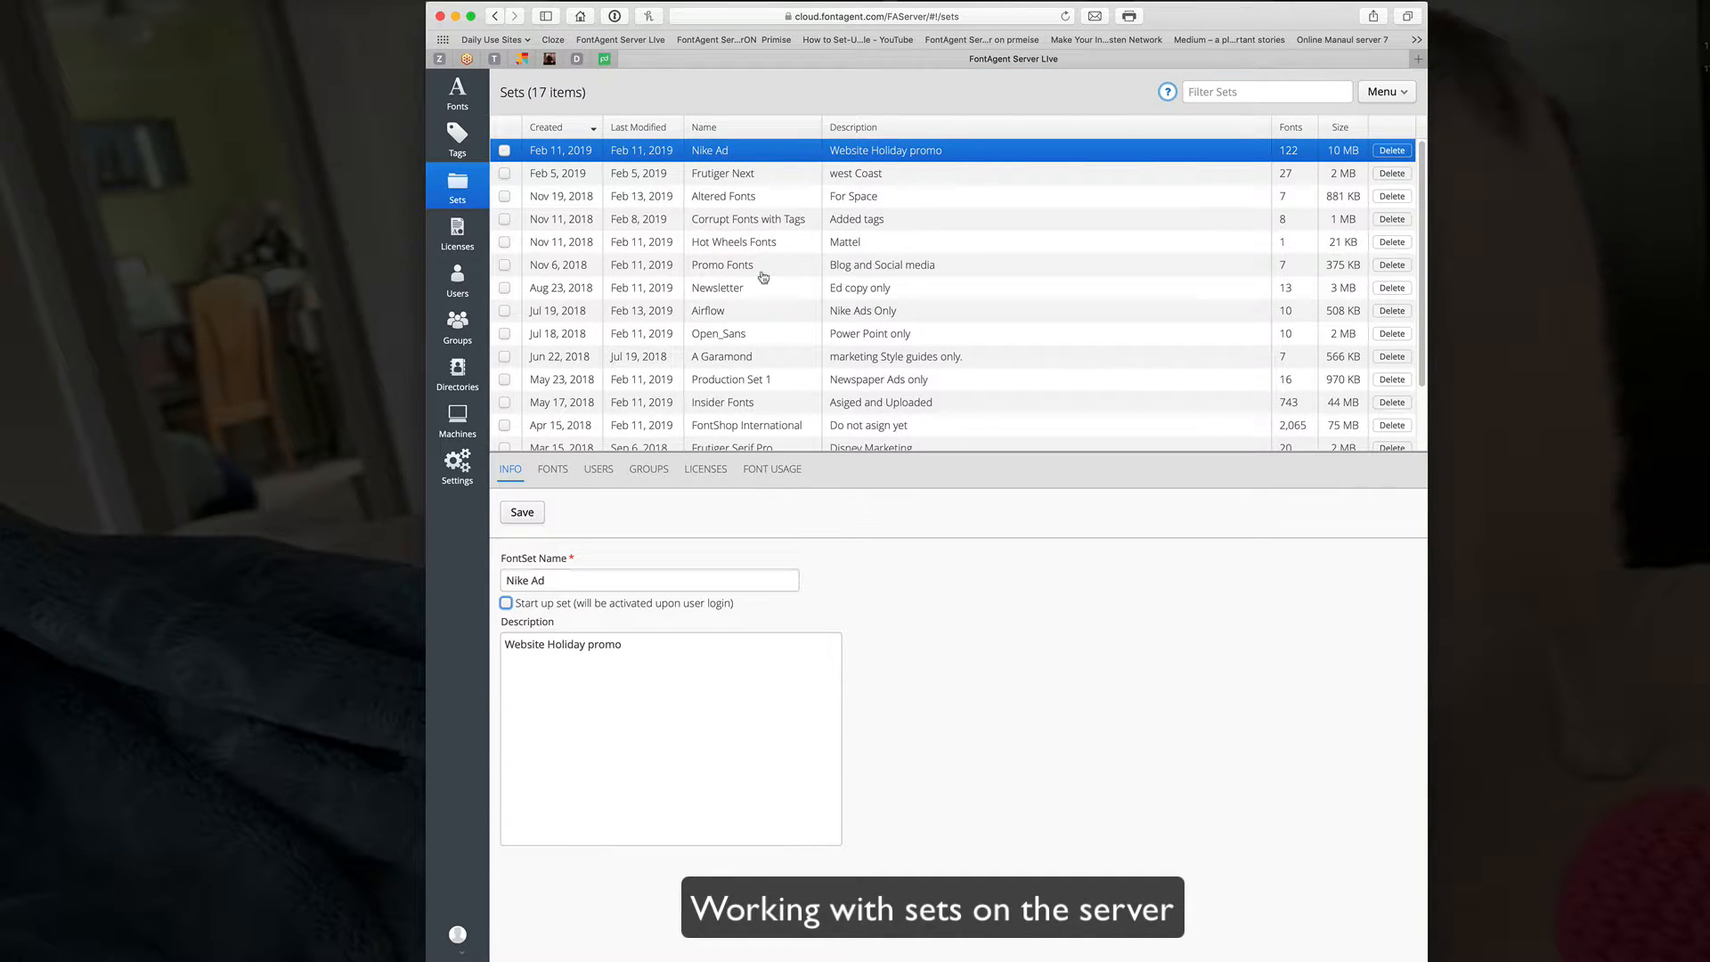
pyautogui.click(720, 205)
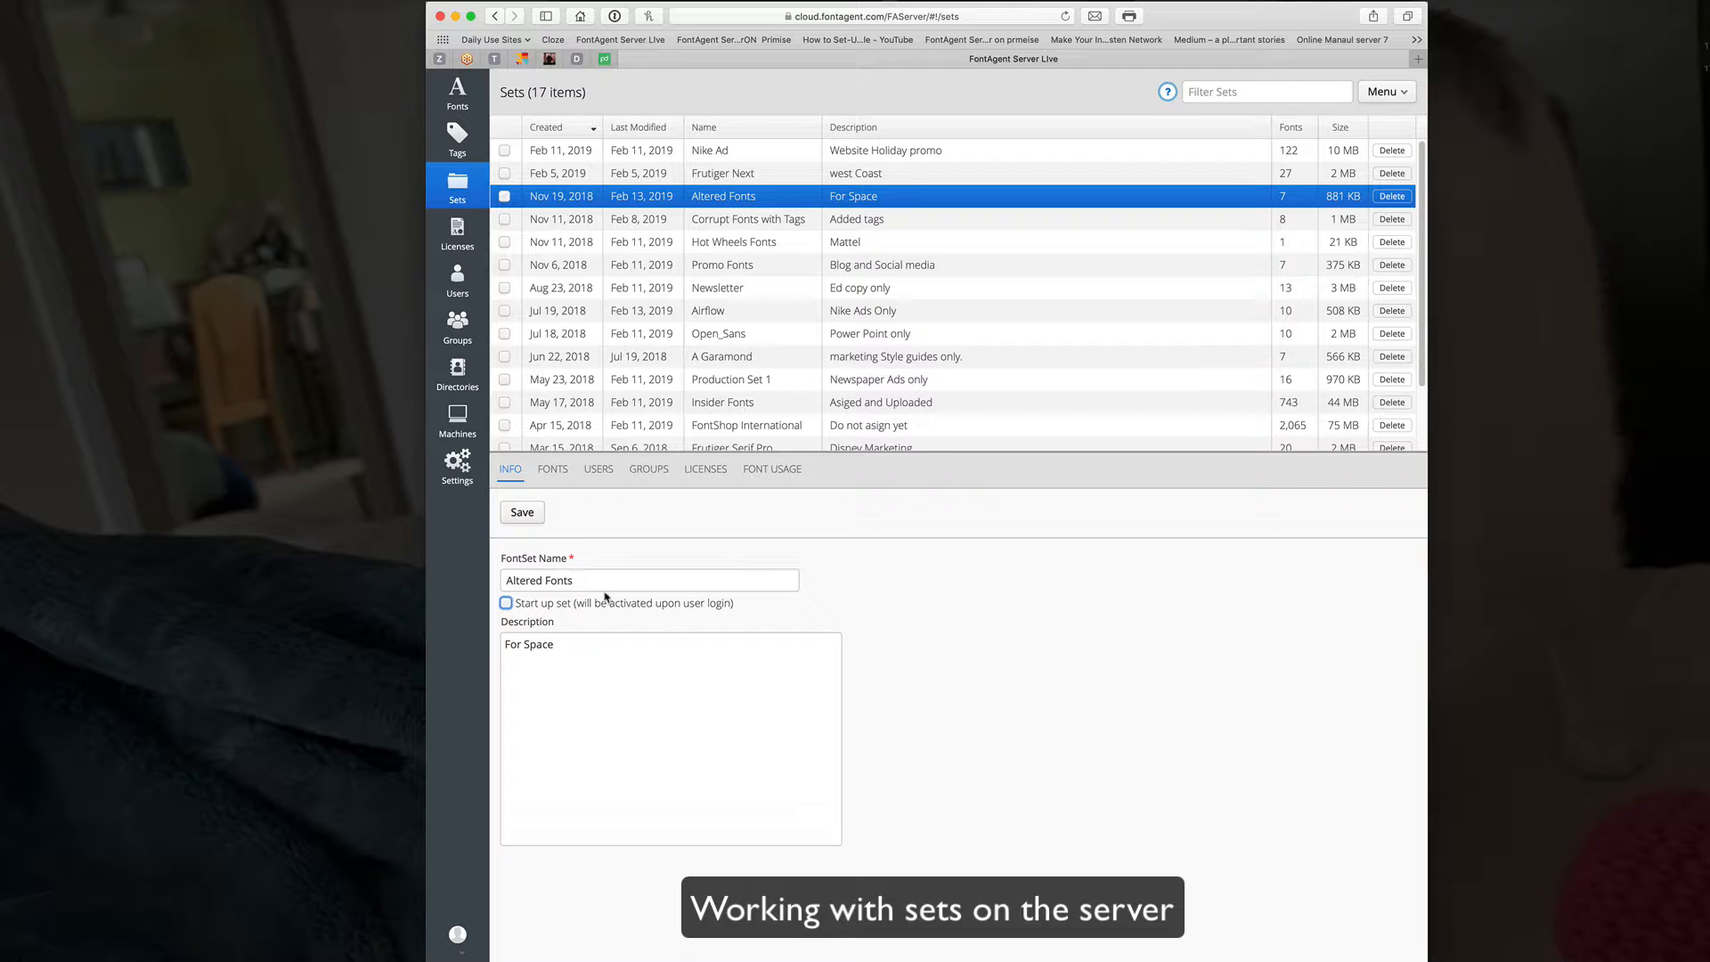
# Change the name of the Altered Fonts set to "Project for Star wars"
pyautogui.moveTo(589, 581); pyautogui.dragTo(470, 579)
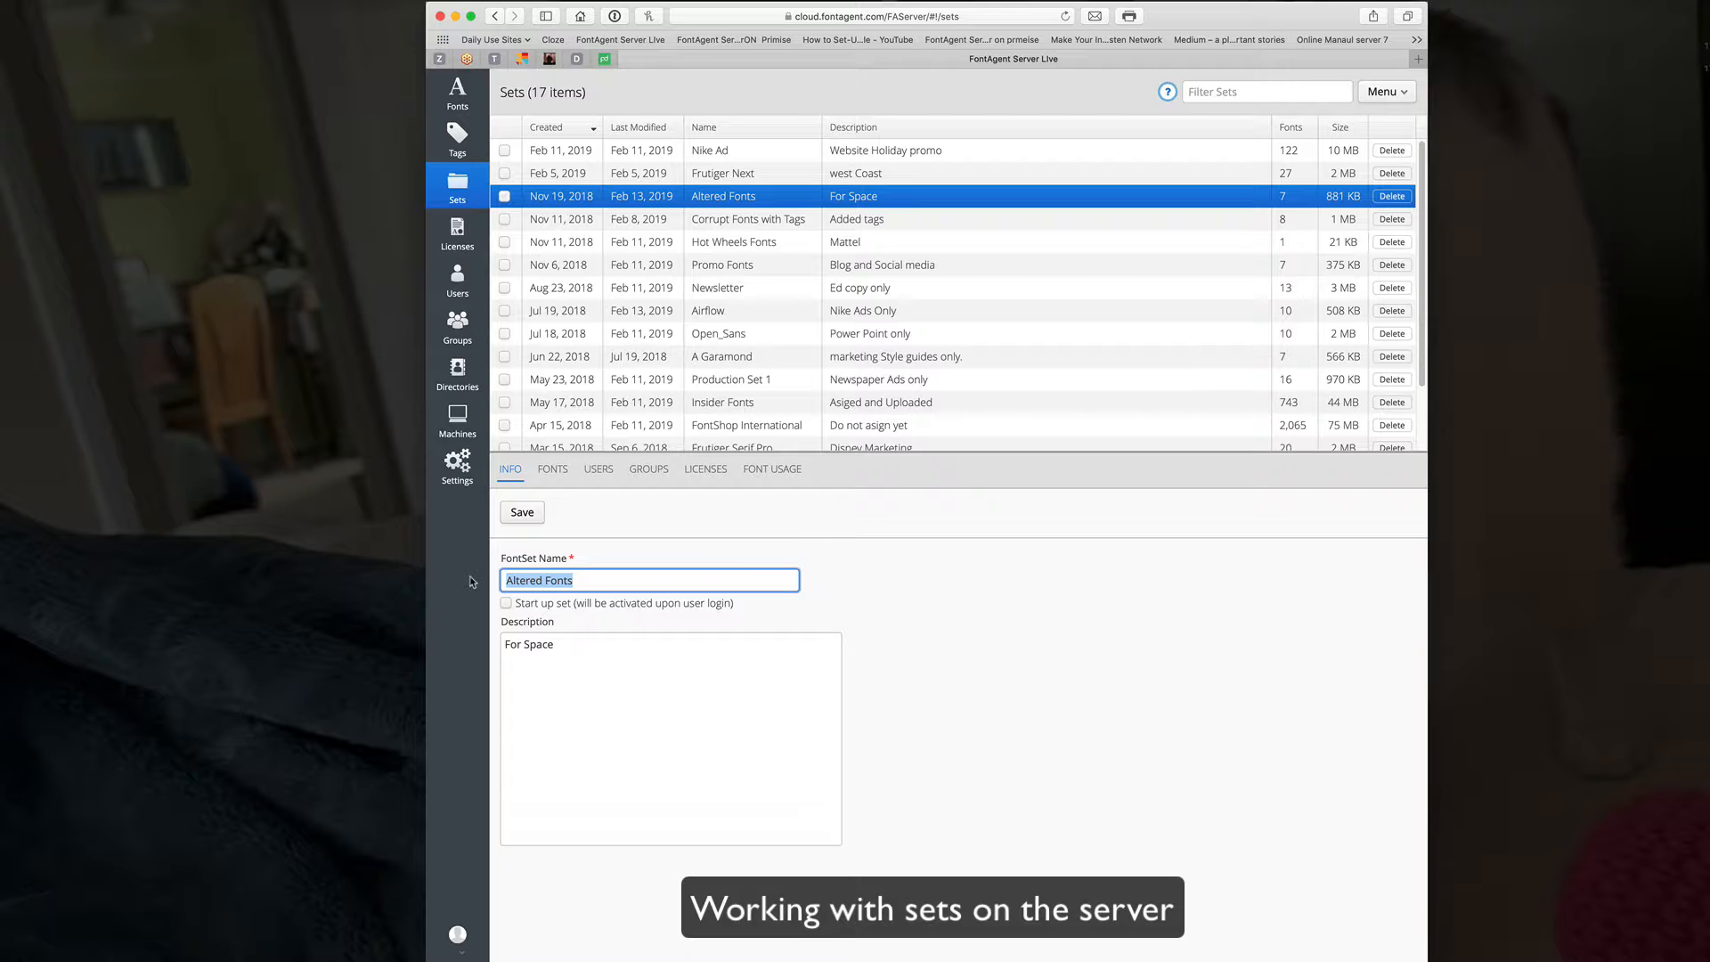
pyautogui.write('Fonts From West Coast Admin')
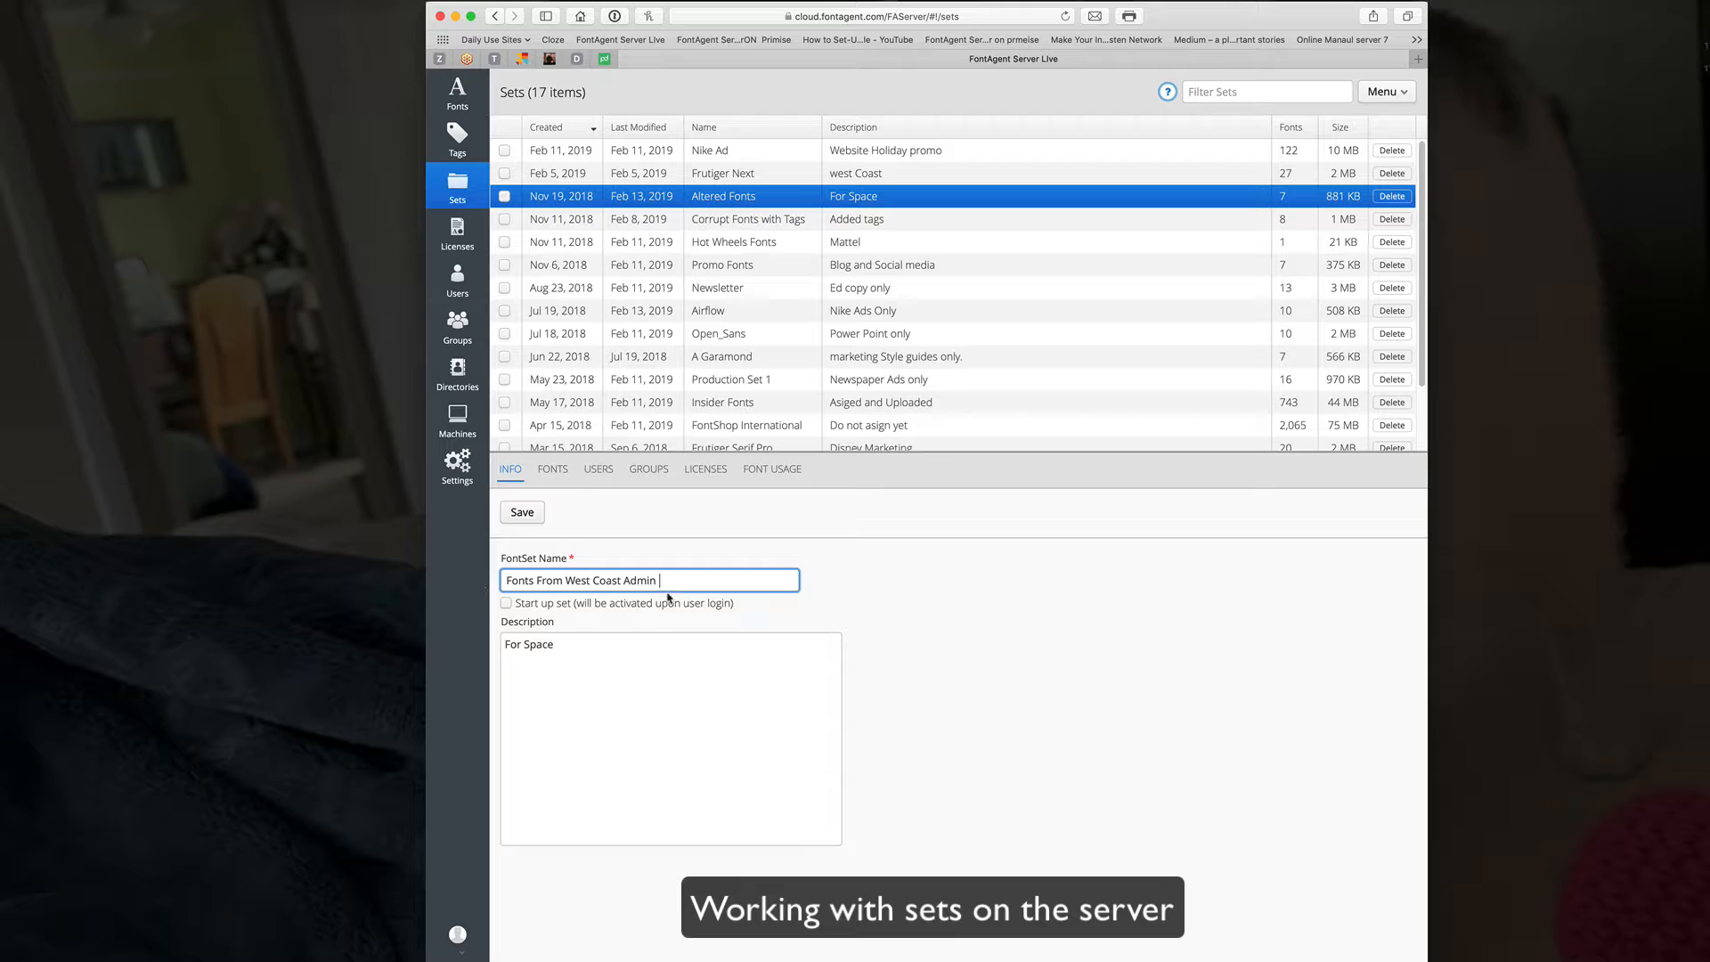
pyautogui.moveTo(672, 581); pyautogui.dragTo(460, 580)
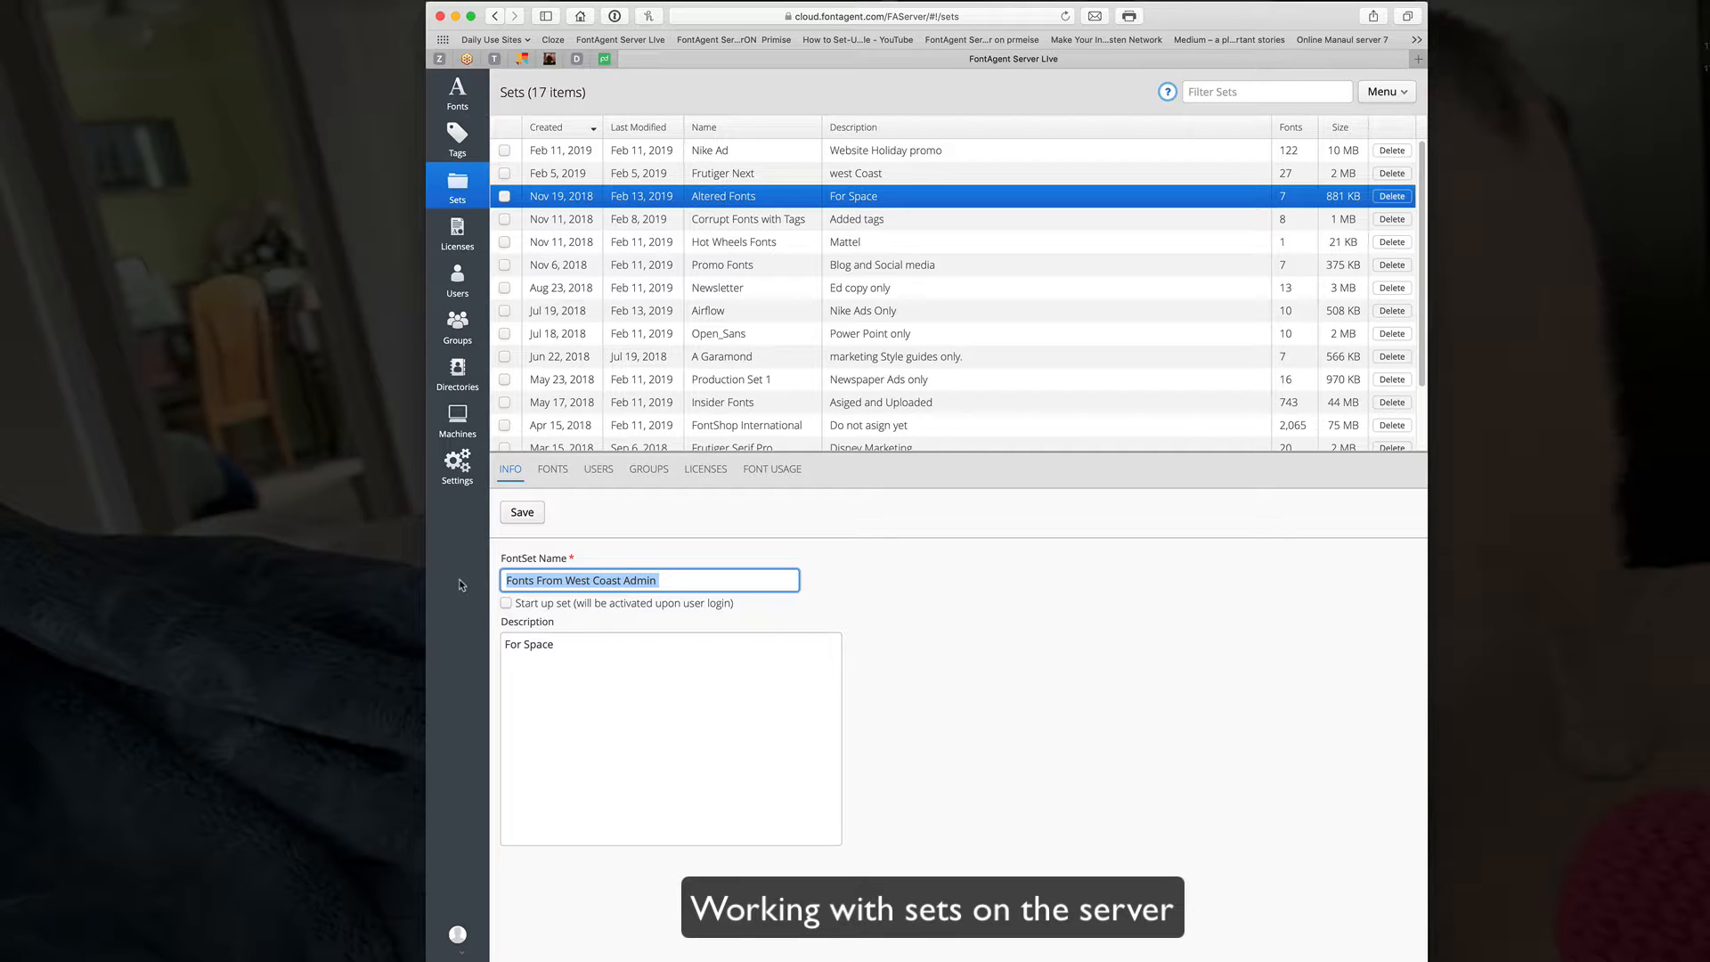
pyautogui.write('P')
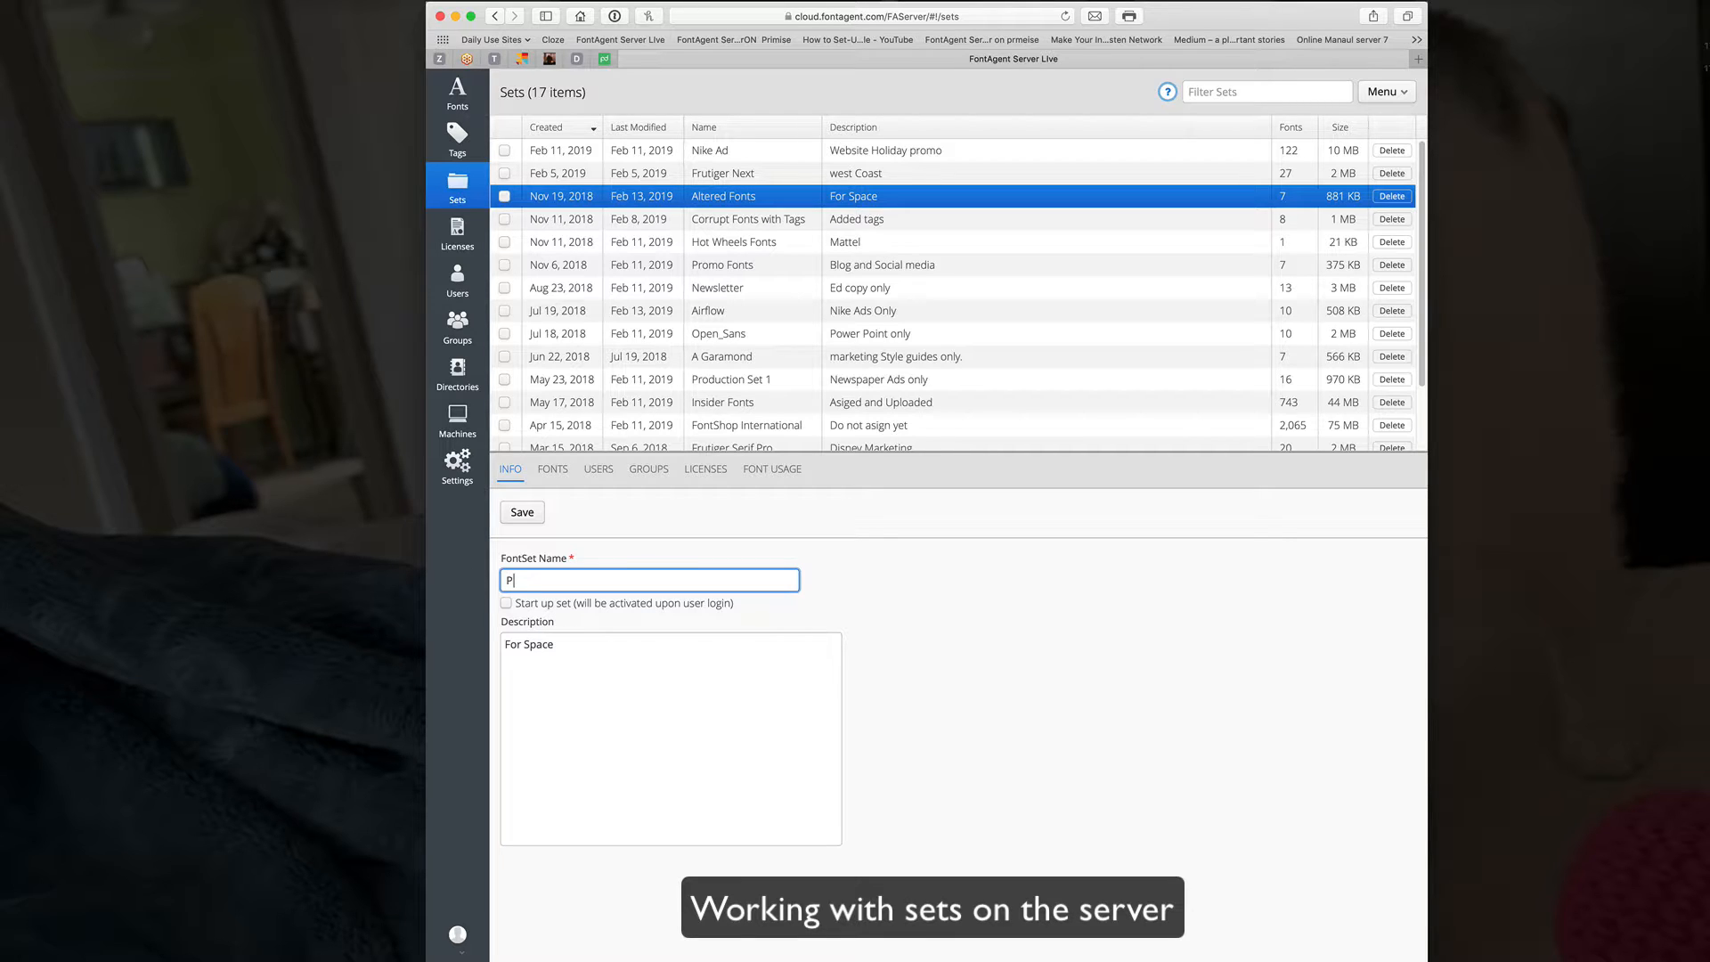
pyautogui.write('roject for Stat')
pyautogui.press('BackSpace')
pyautogui.write('r wars')
# Replace the set's description with "Uploaded from the West Coast Admin" and save the set
pyautogui.tripleClick(576, 649)
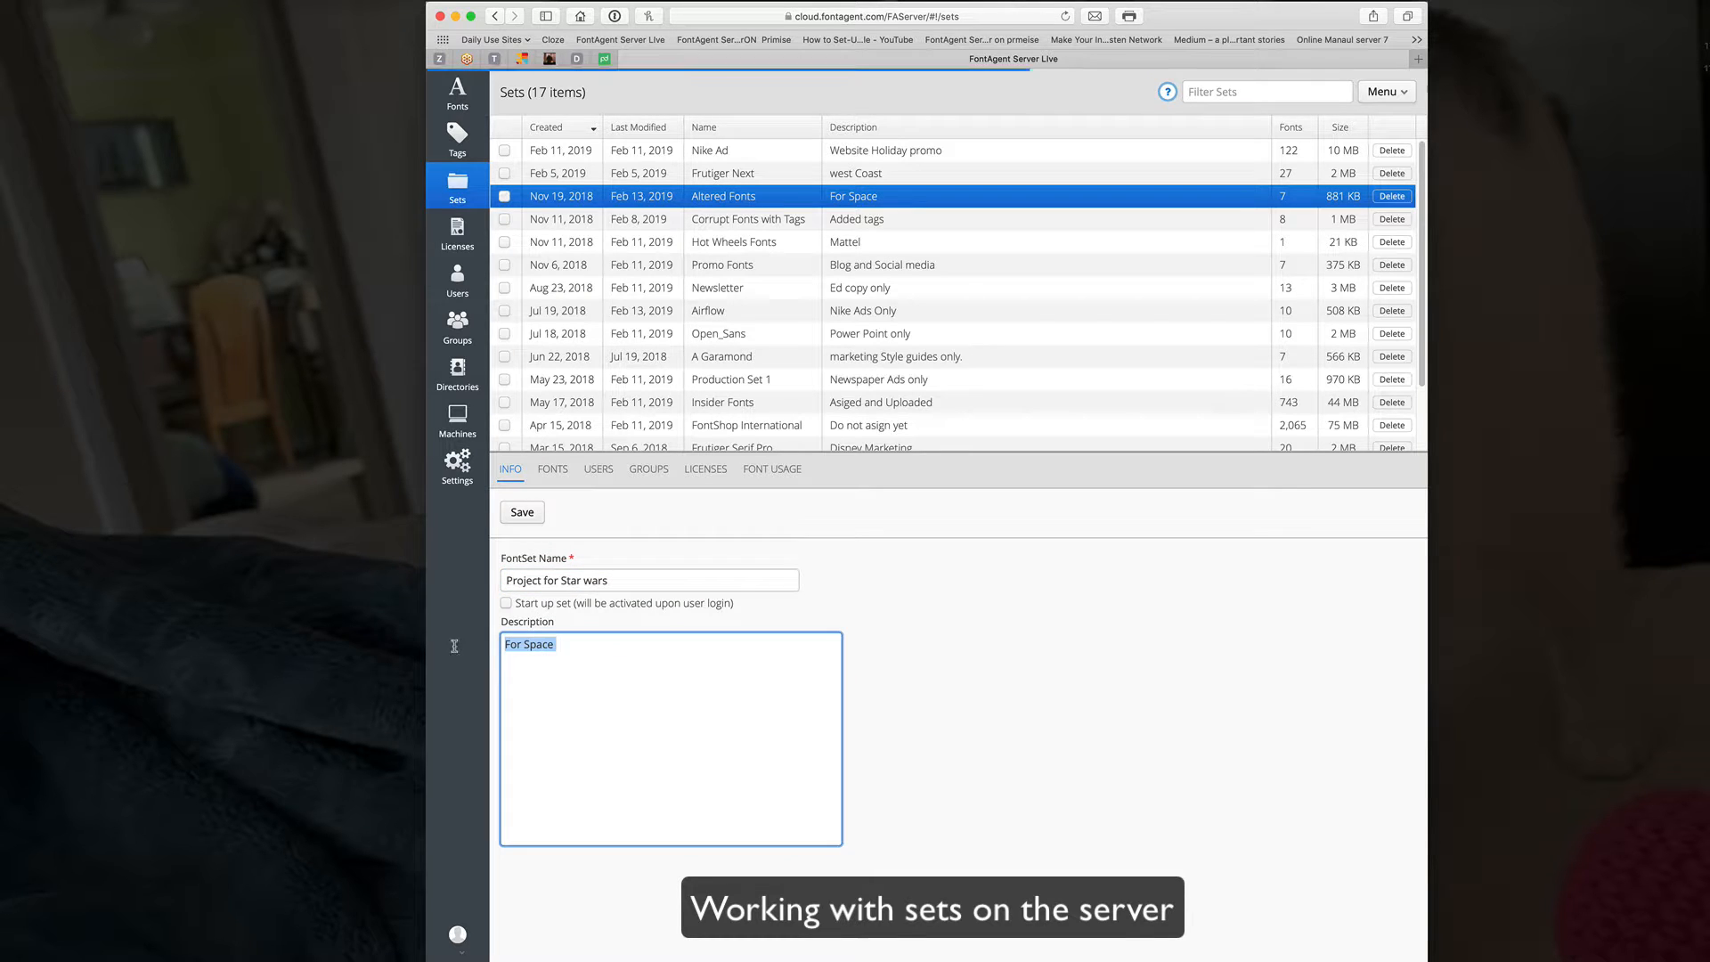
pyautogui.write("ZQYRLFH 1XPEHU ZQYRLFH 'DWH 2UGHU 7HUPV 3XUFKDVH 2UGHU $XWKRUL]HG %\\ 2UGHU 'DWH  0DUFK 1(7  $'$0 *5266 4XRWH  0DUFK")
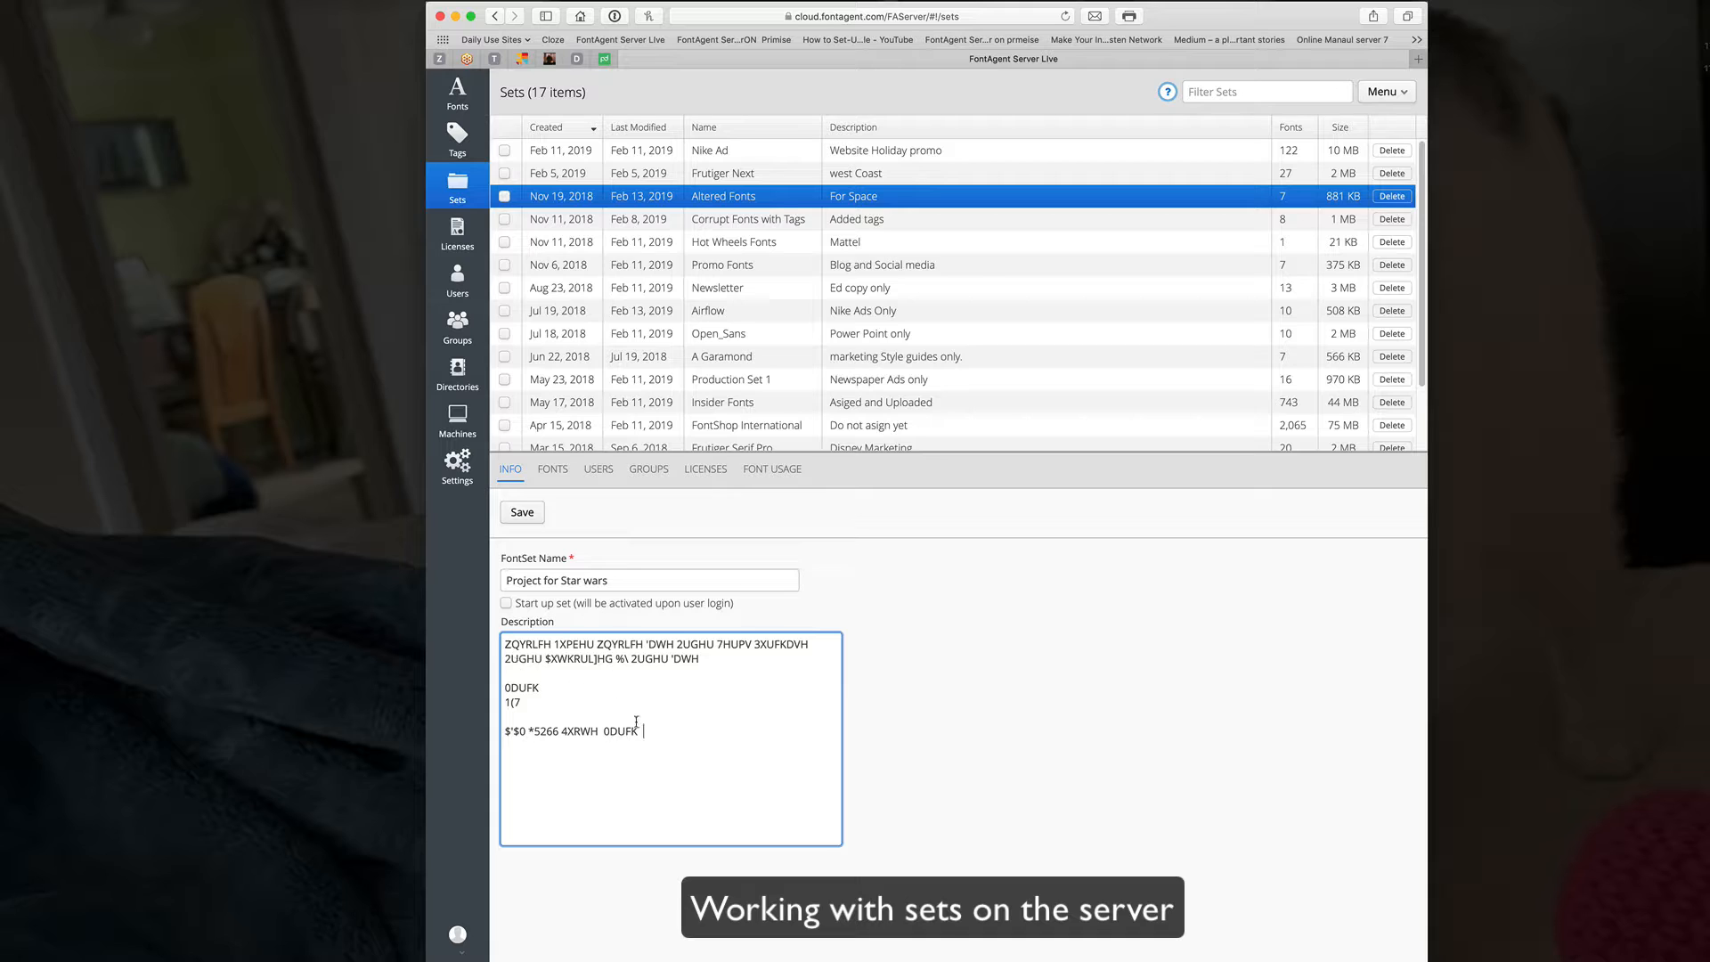
pyautogui.moveTo(646, 732); pyautogui.dragTo(465, 640)
pyautogui.press('BackSpace')
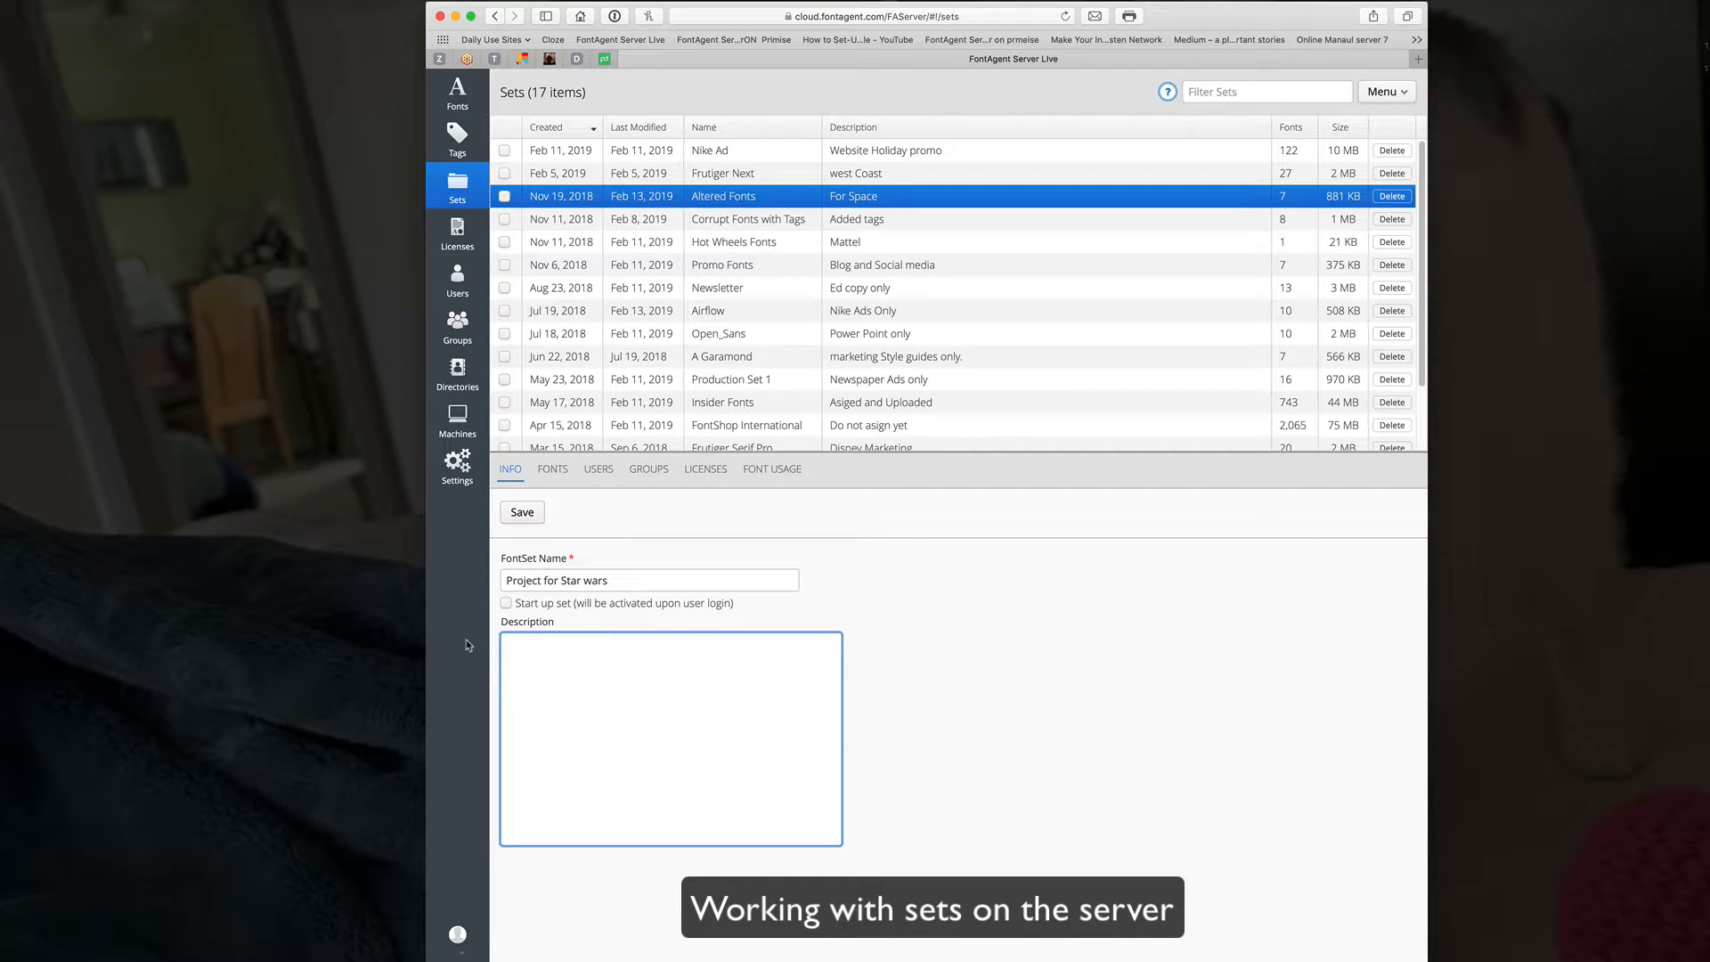
pyautogui.write('Uploaded from the West Coast Admin')
pyautogui.click(522, 512)
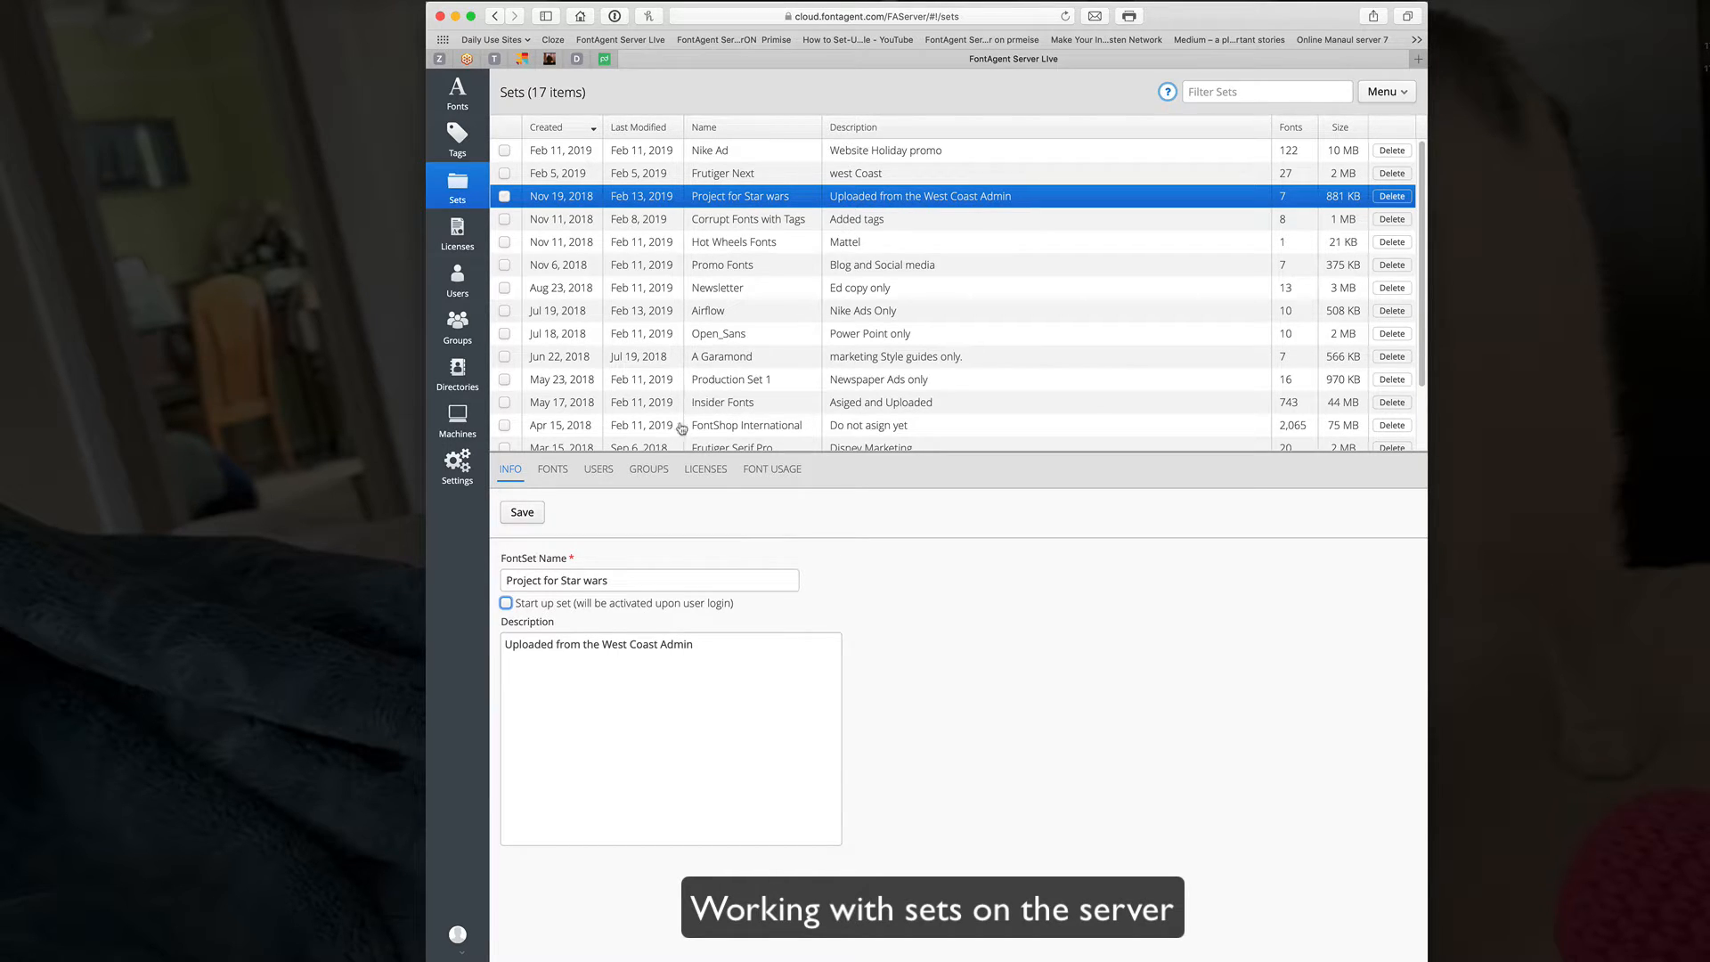
# Assign the second available user to the Project for Star wars set
pyautogui.click(594, 472)
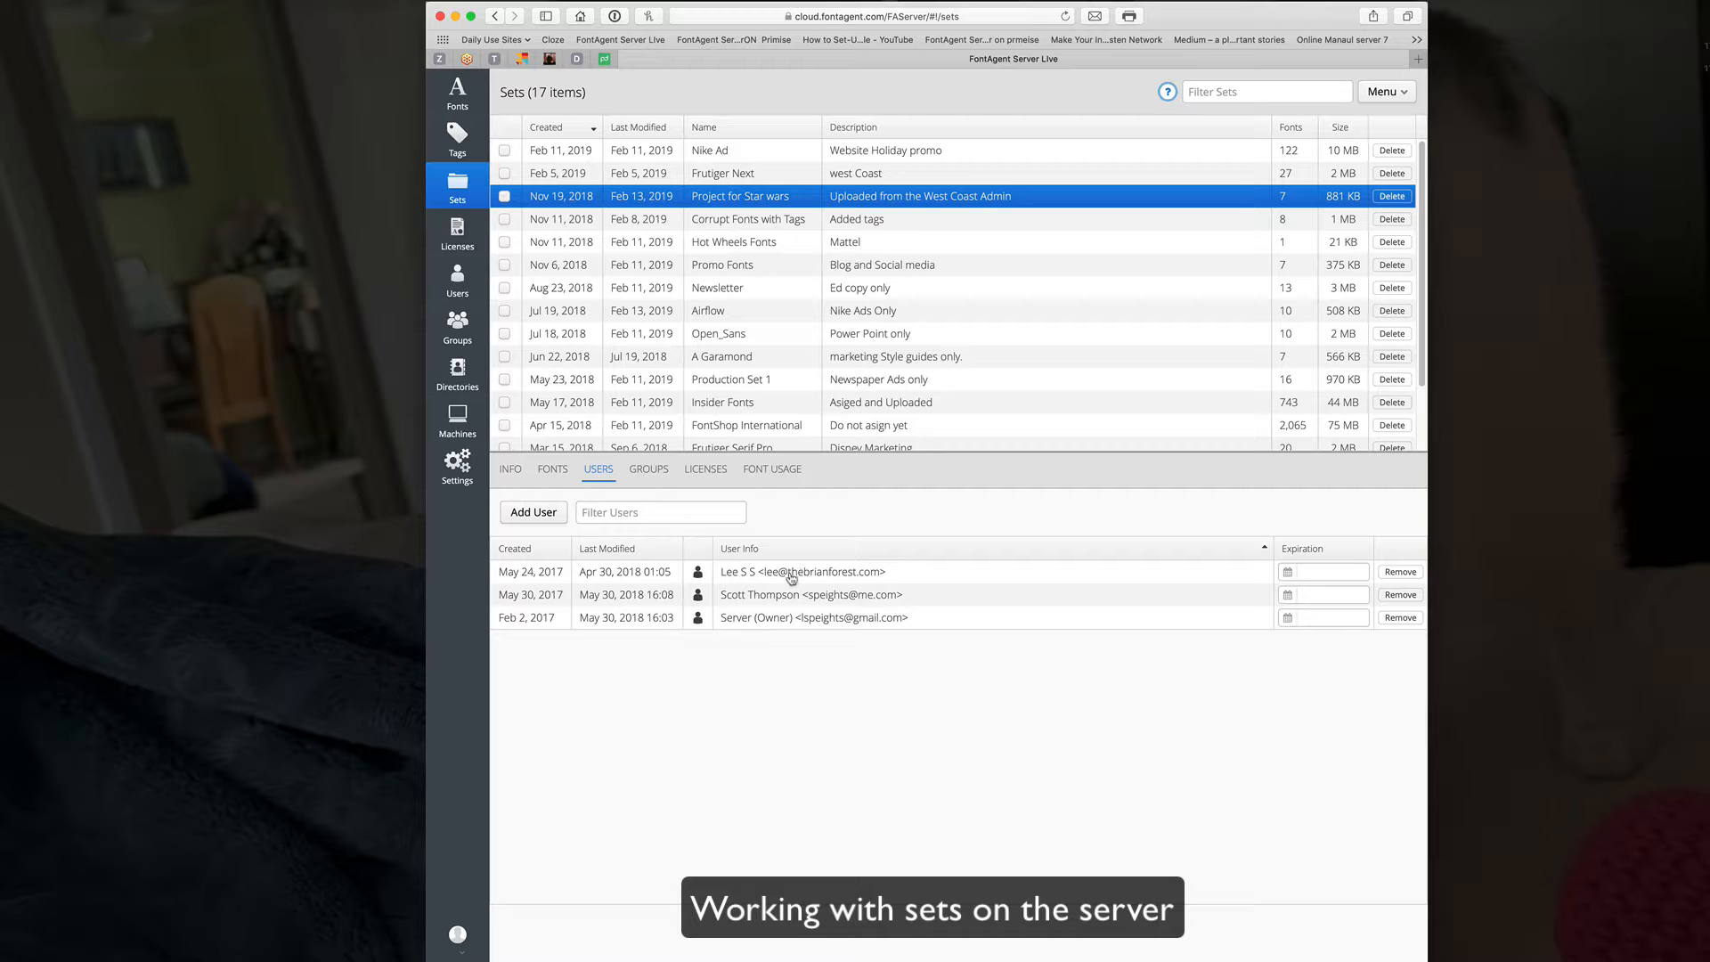
pyautogui.click(546, 515)
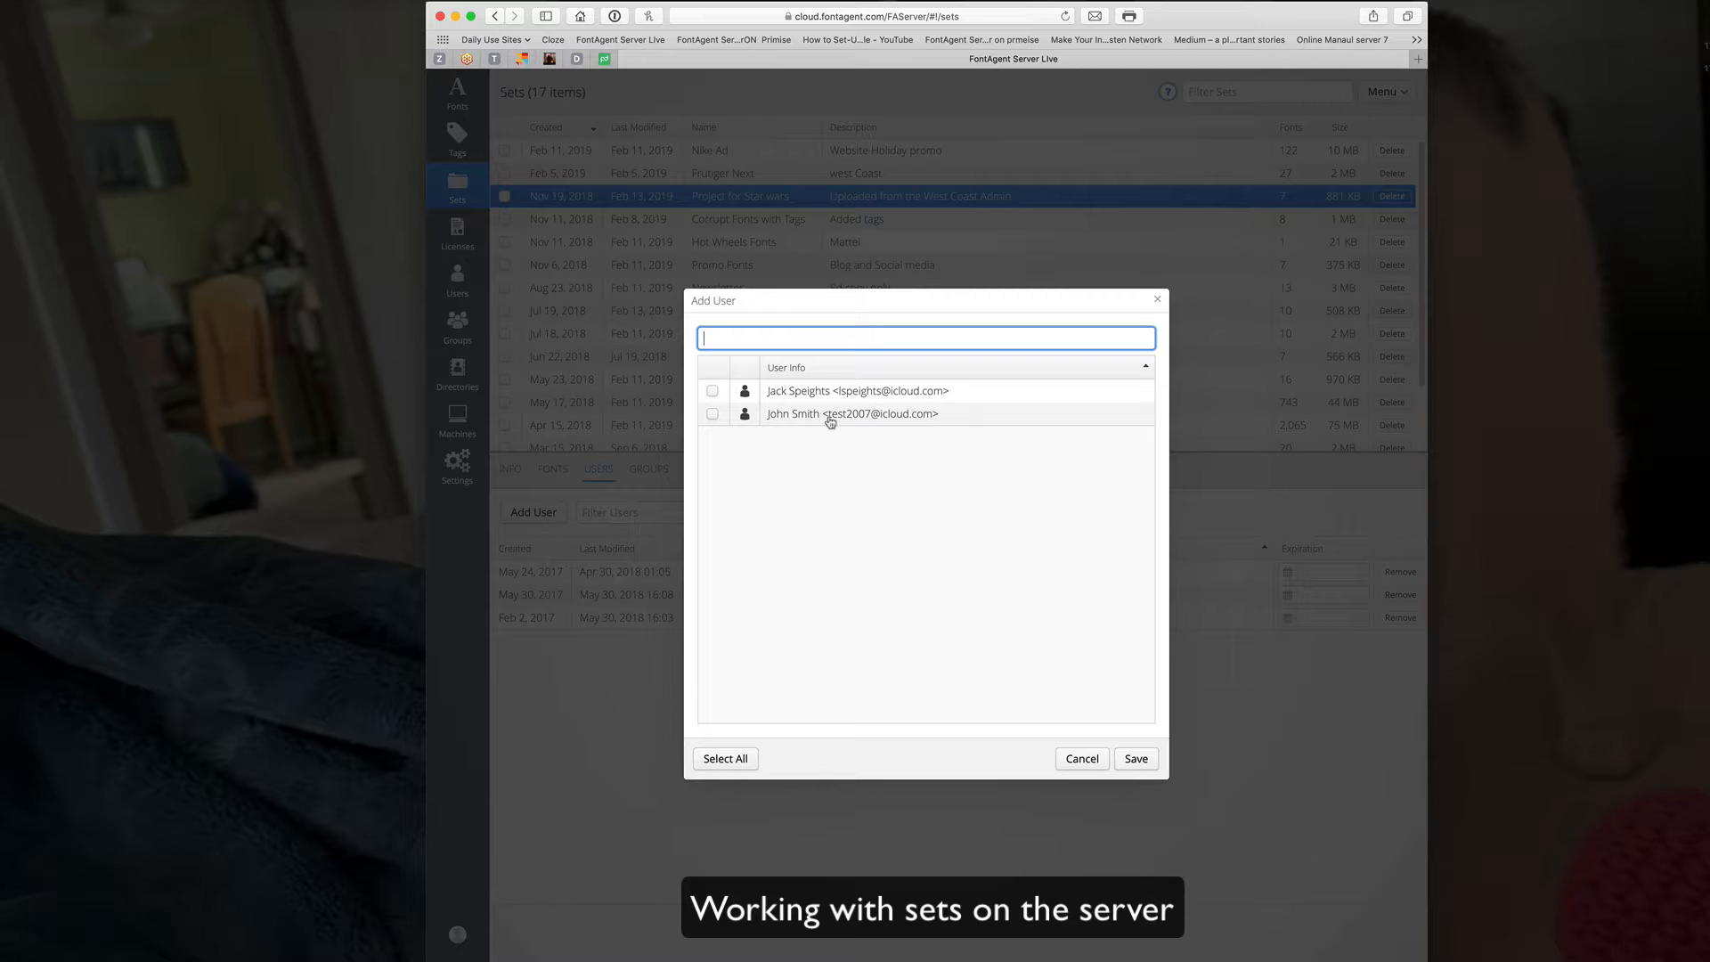
pyautogui.click(713, 414)
pyautogui.click(1135, 759)
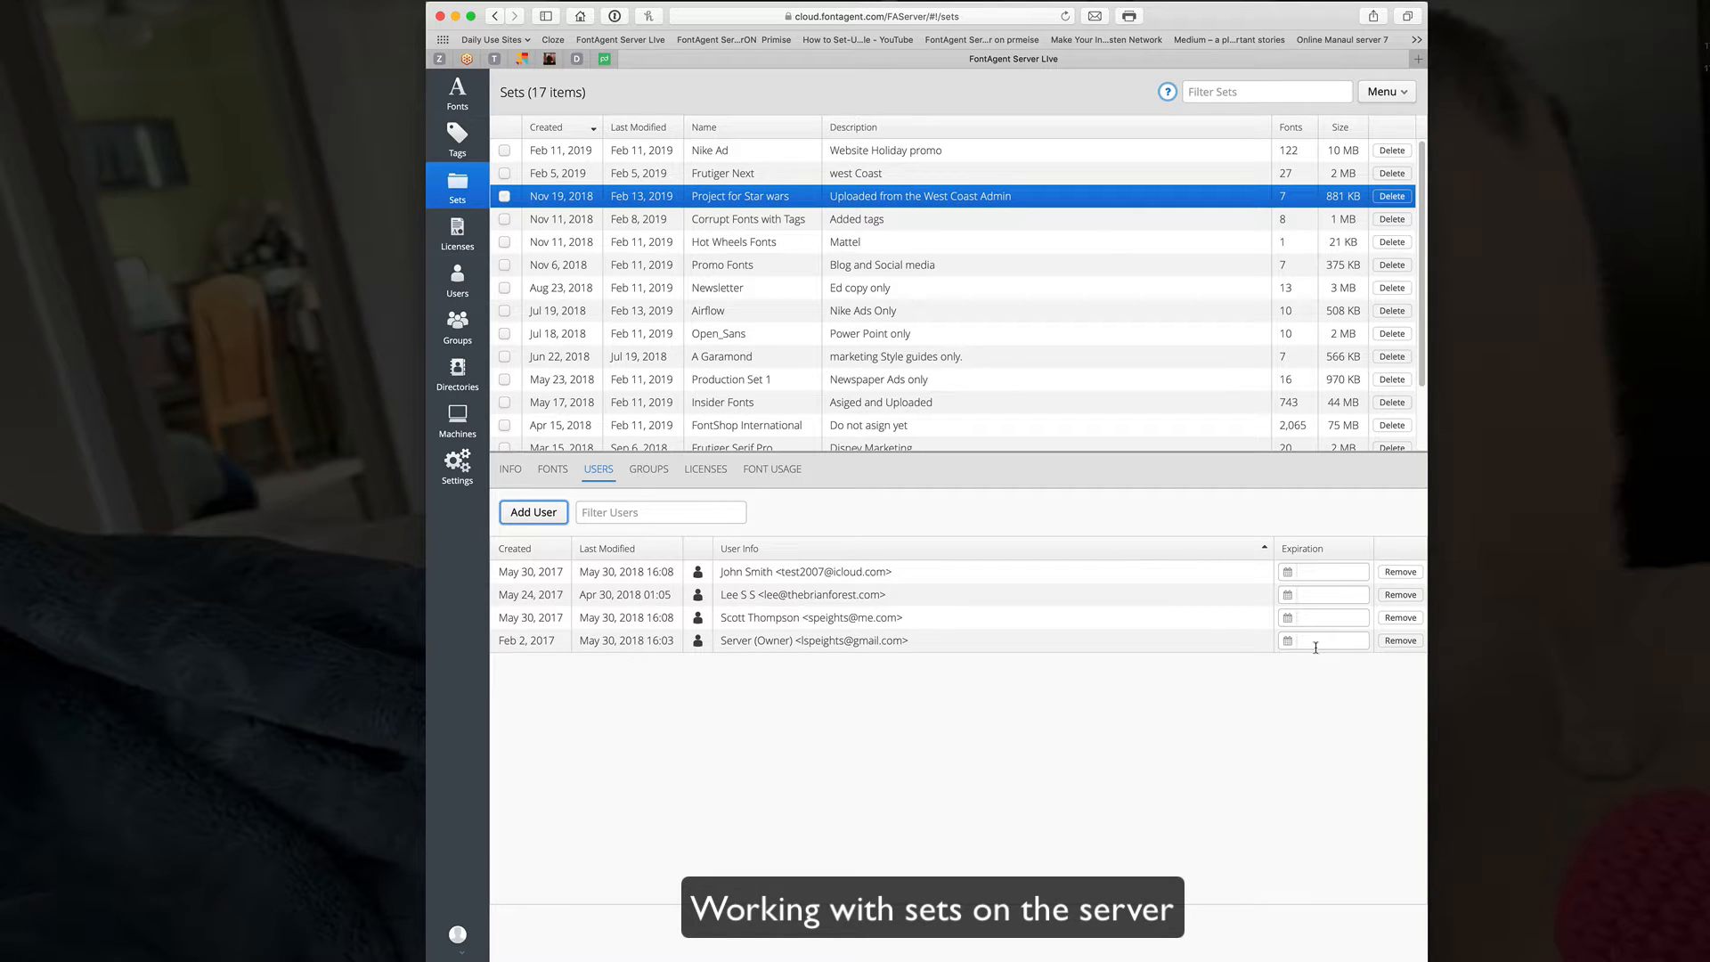
# Remove every user except the server owner from the Project for Star wars set
pyautogui.click(1401, 617)
pyautogui.click(1400, 595)
pyautogui.click(1401, 572)
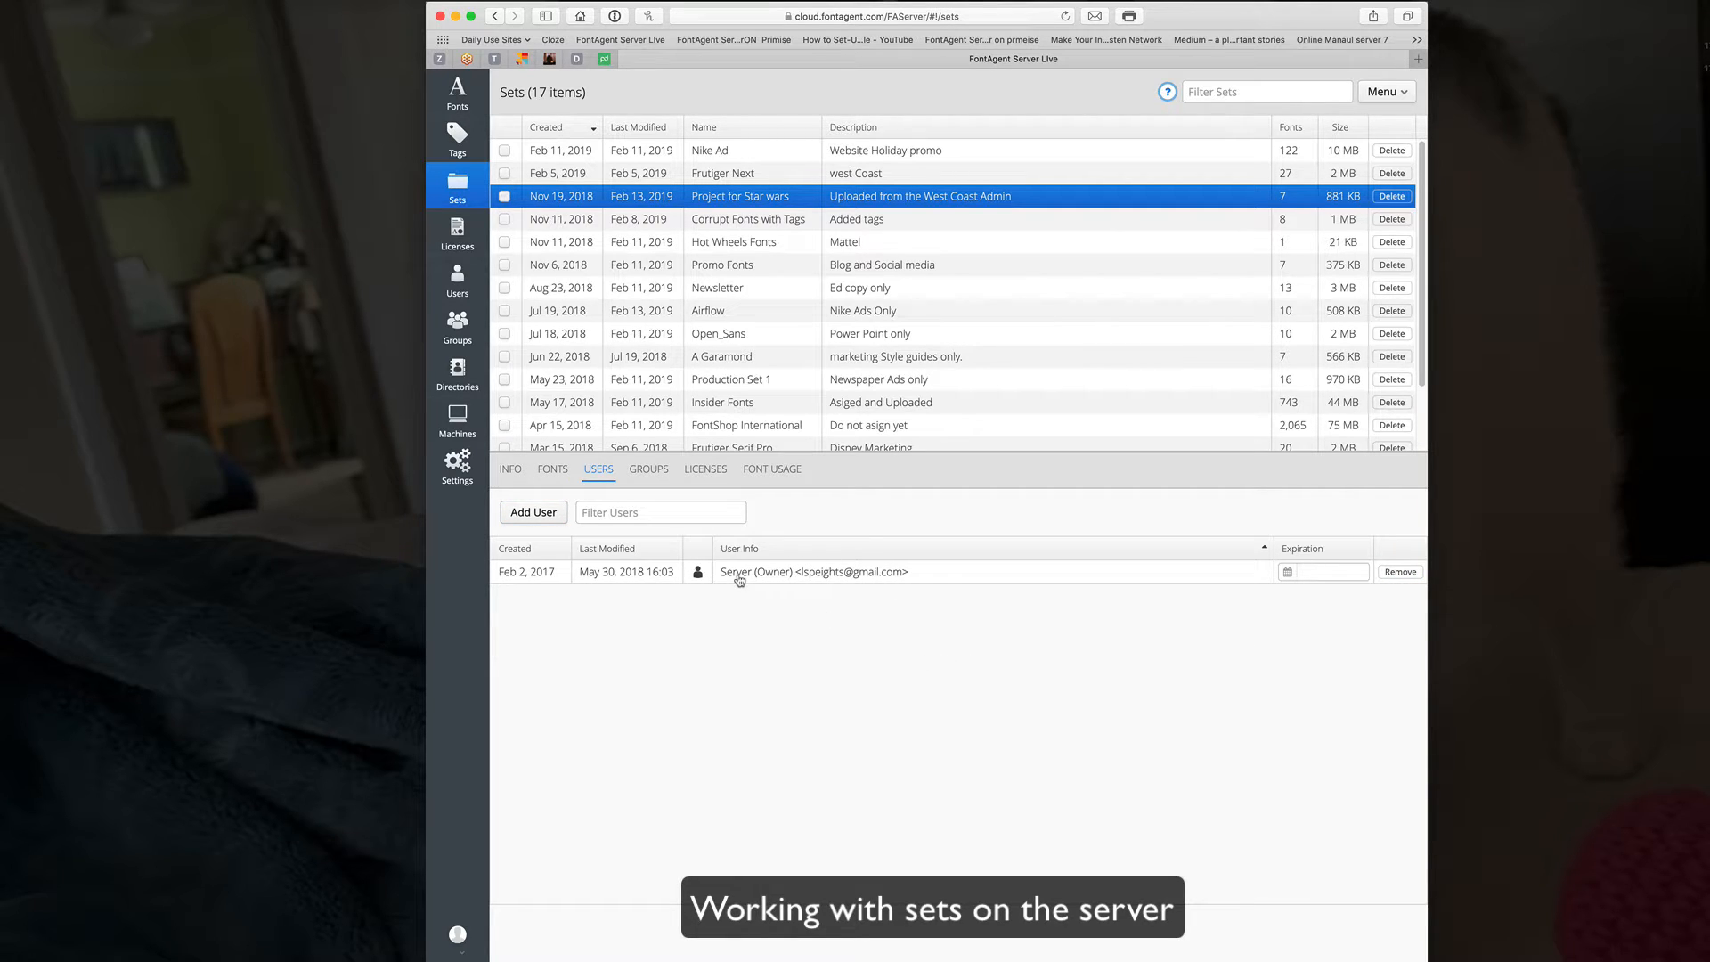
# Assign the Production group to the Project for Star wars set and review the set's user and group assignments
pyautogui.click(653, 479)
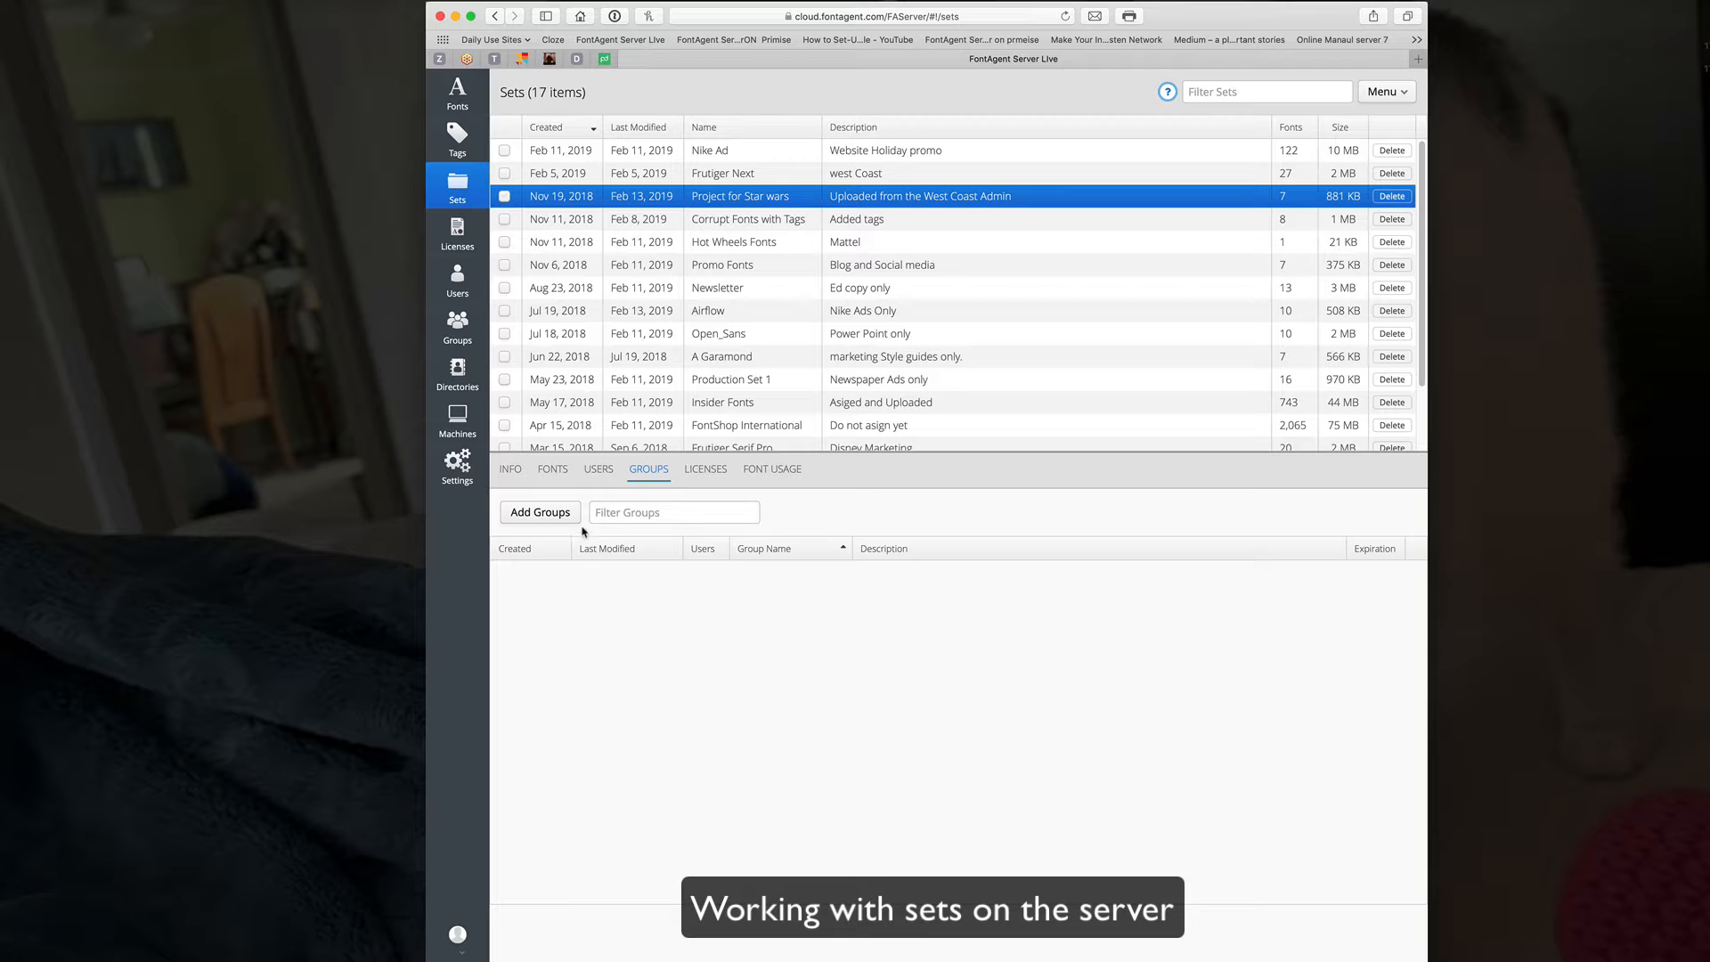
pyautogui.click(554, 520)
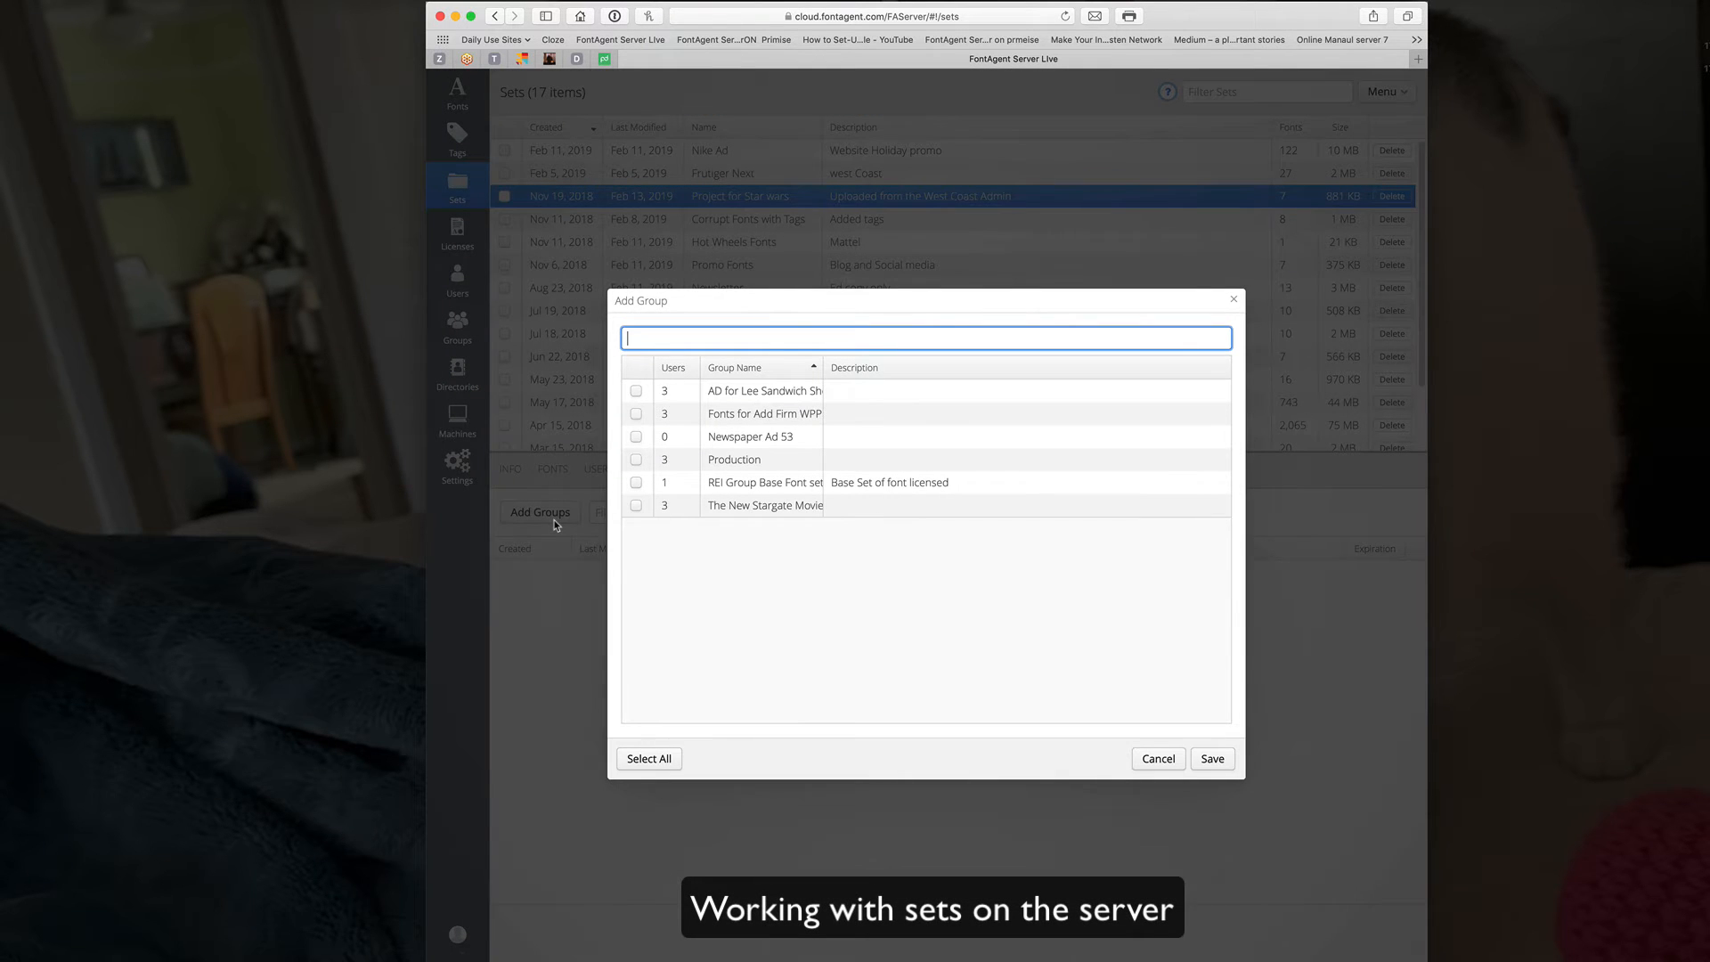
pyautogui.click(636, 460)
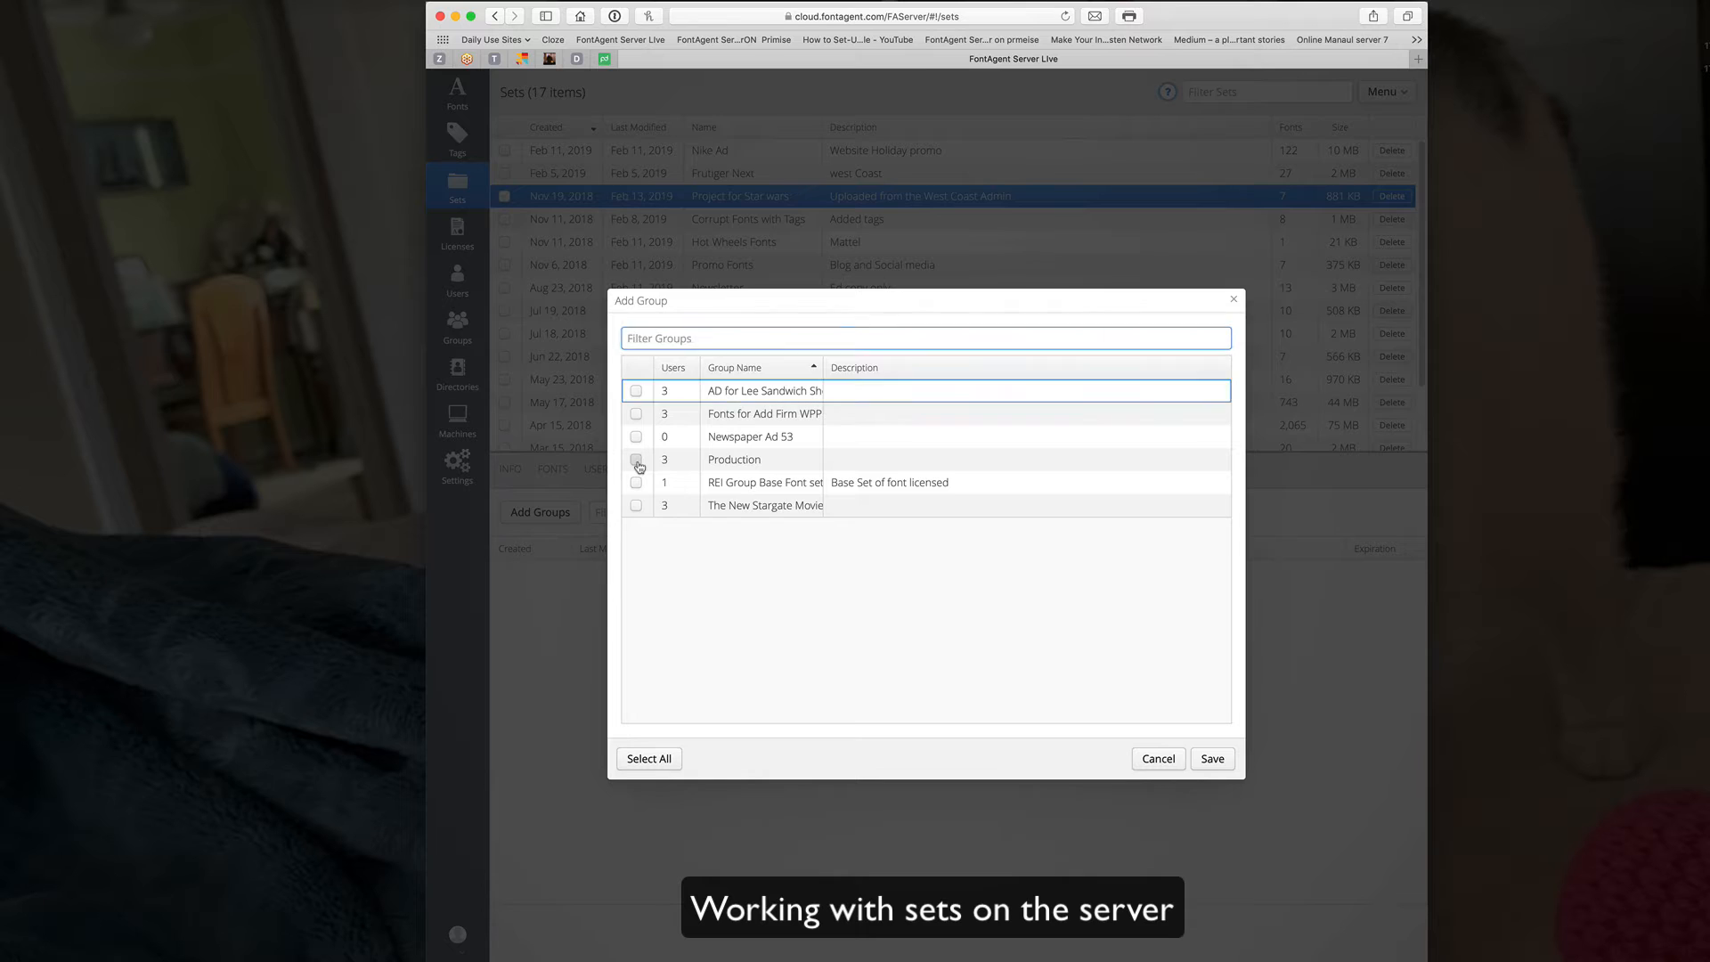
pyautogui.click(1215, 760)
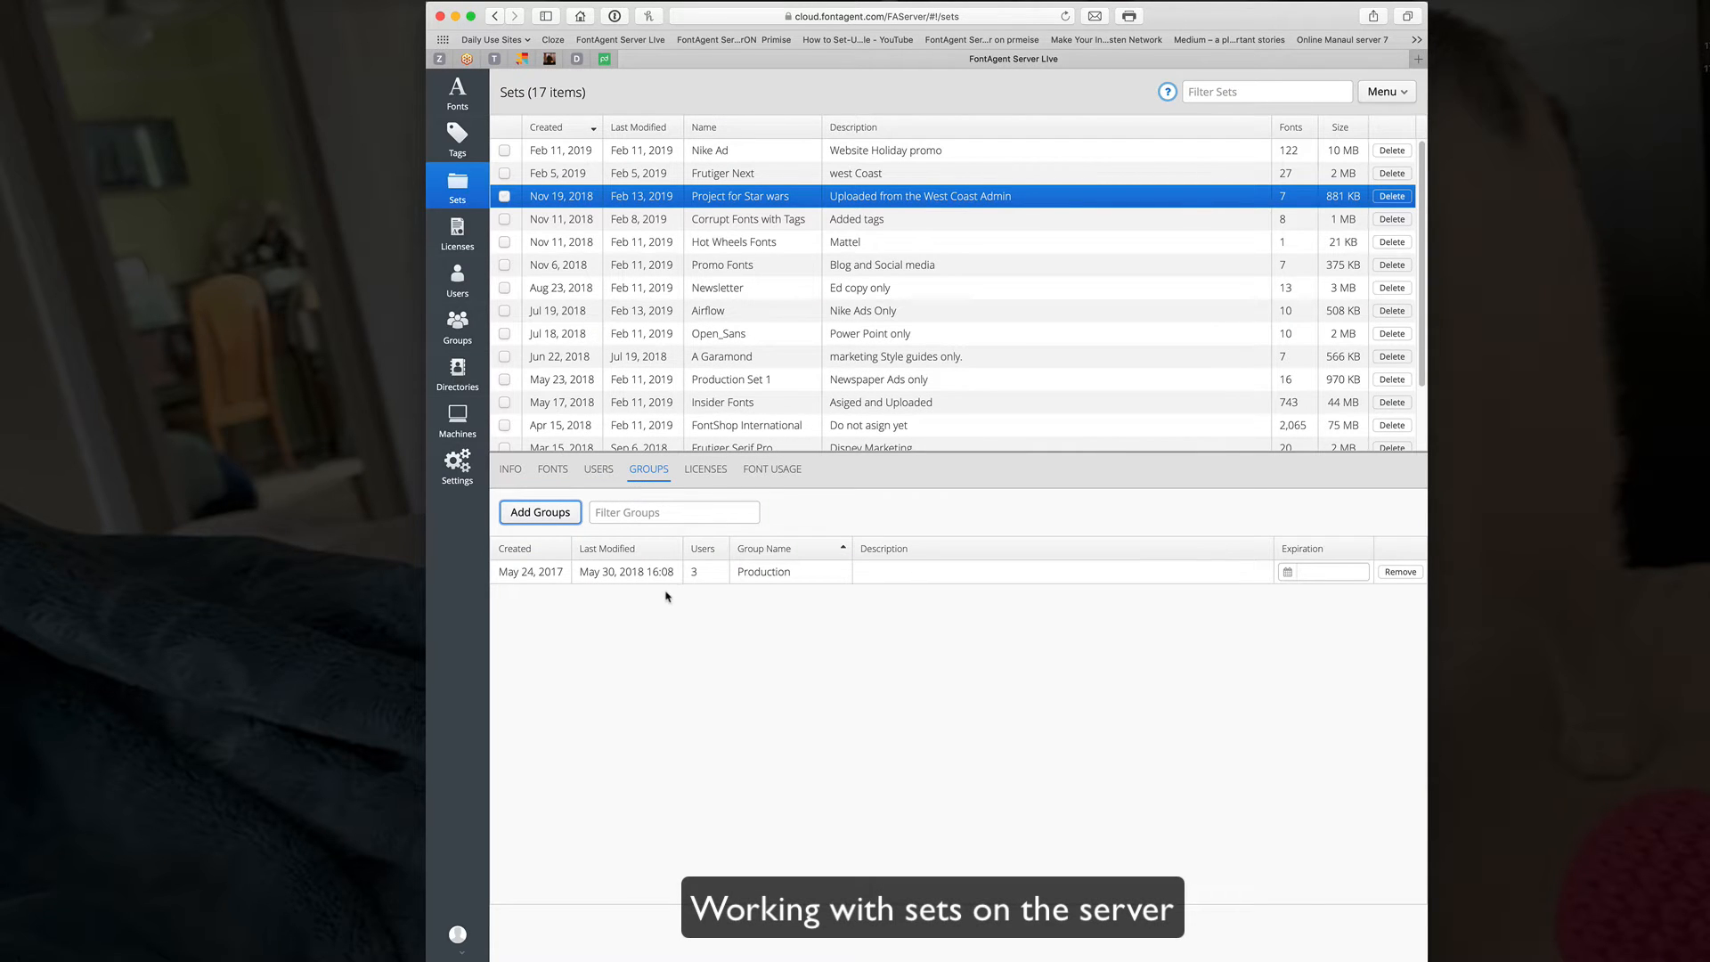
pyautogui.click(600, 472)
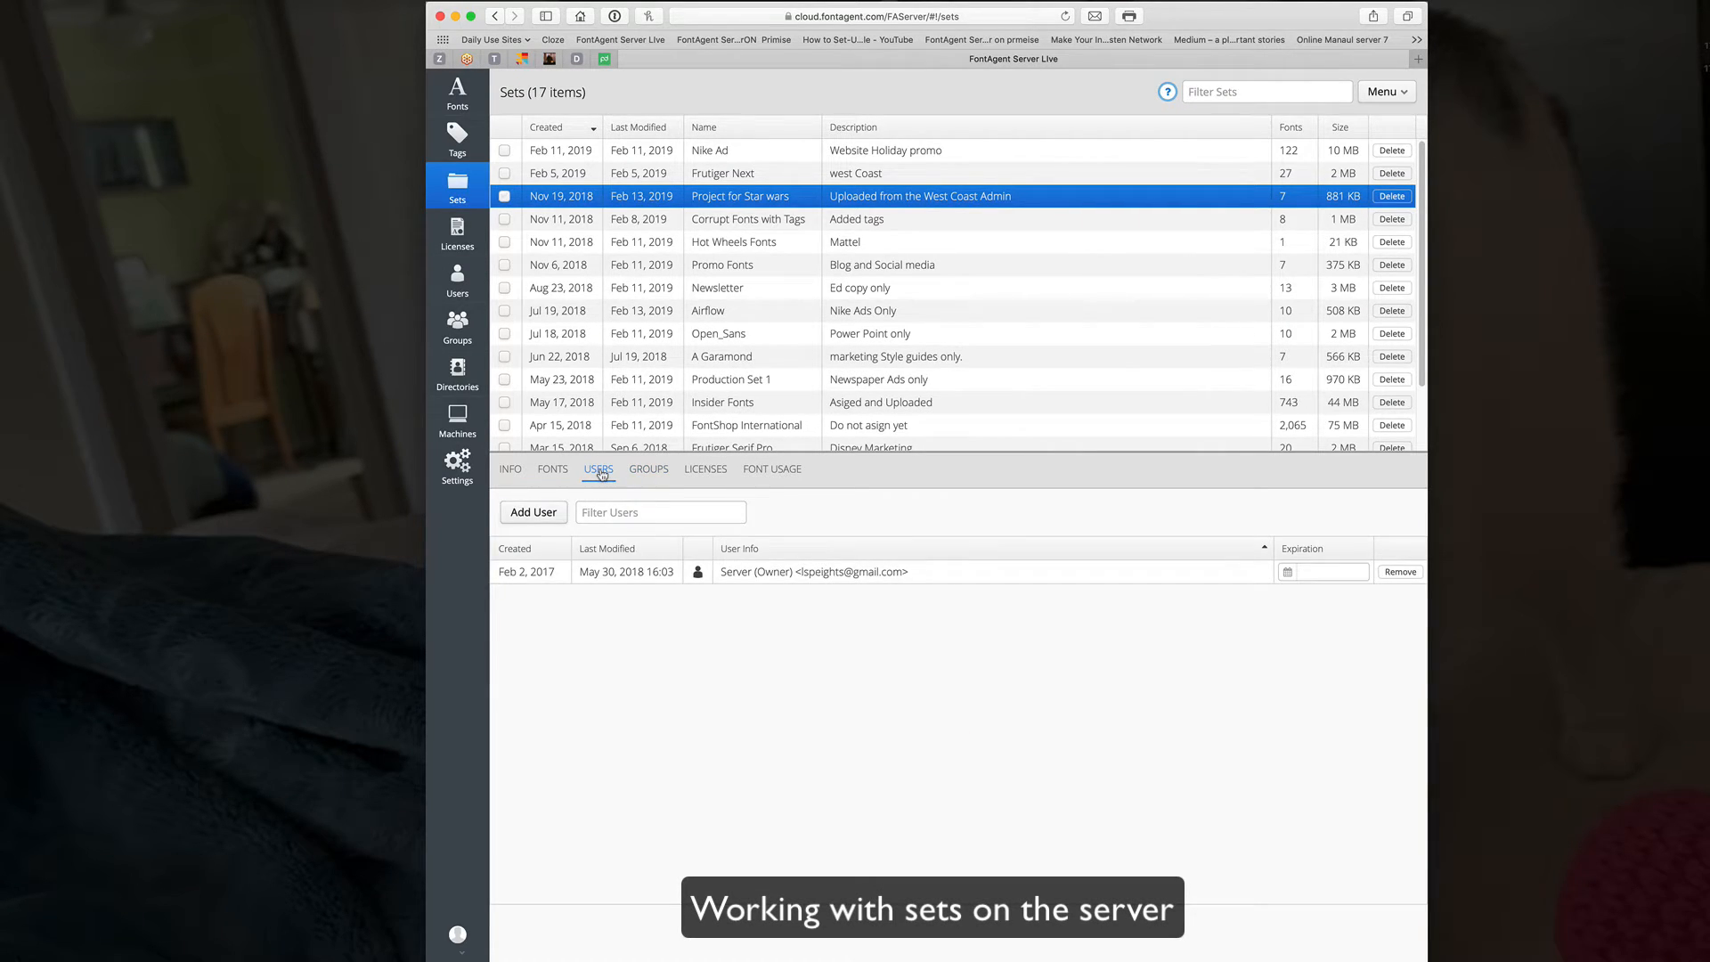
pyautogui.click(659, 472)
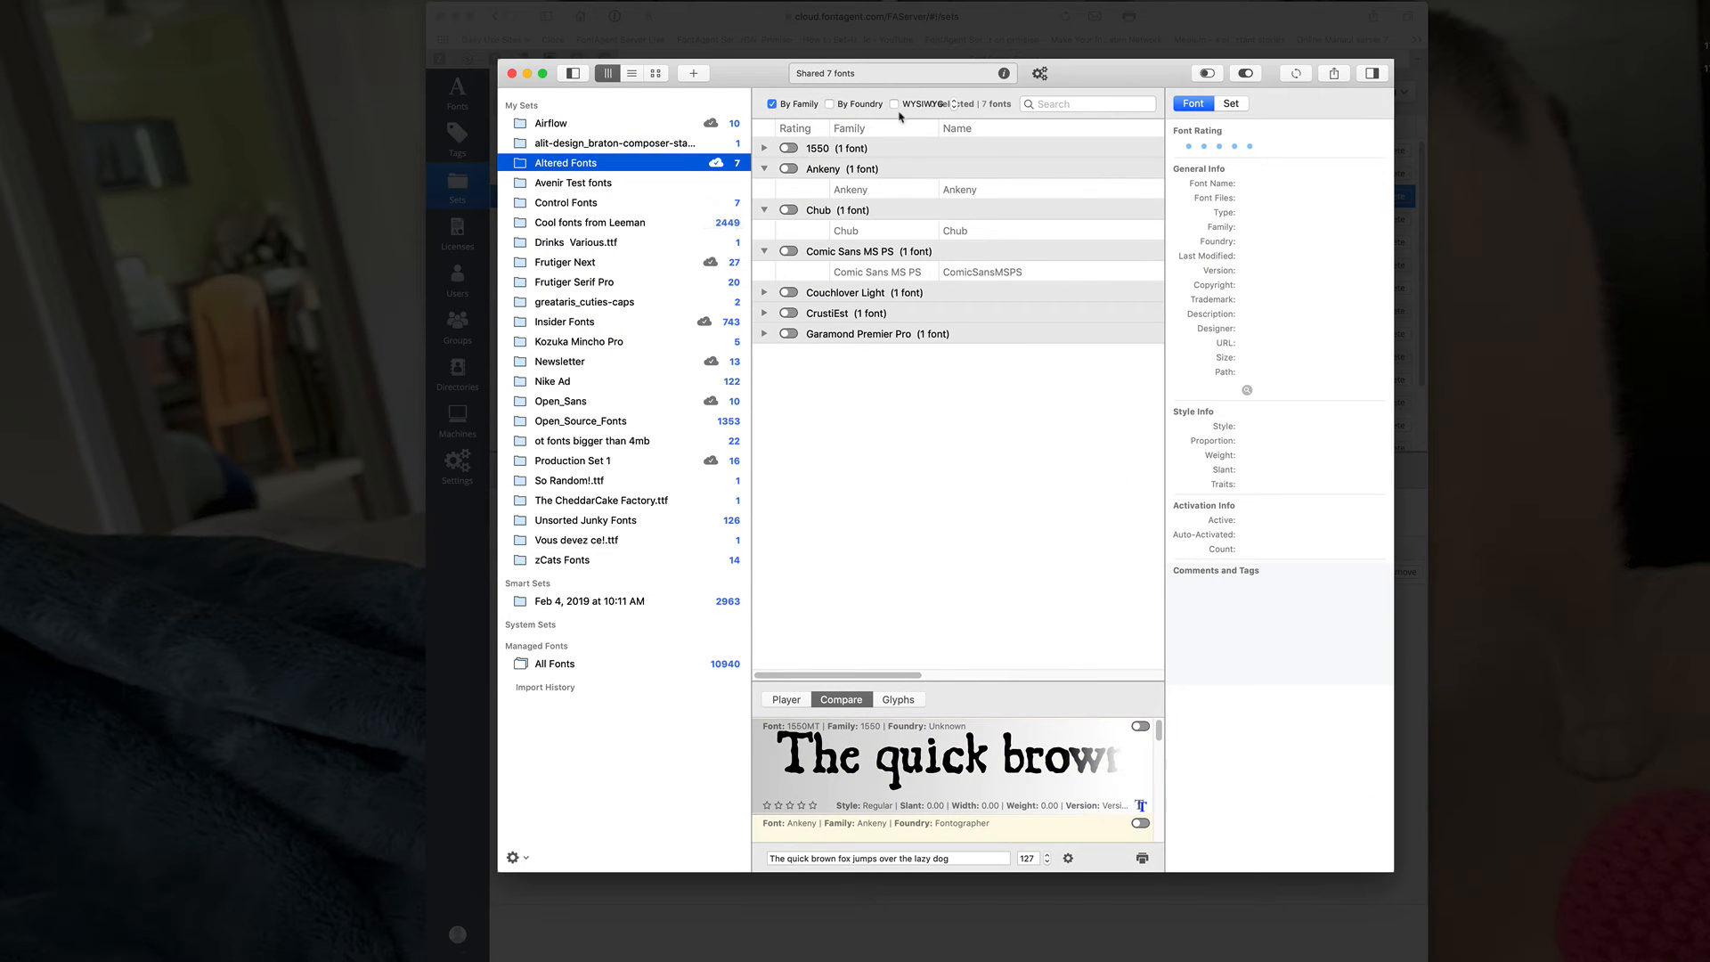
# Switch to the FontAgent desktop client and synchronize it with the server to update the shared sets
pyautogui.click(1298, 74)
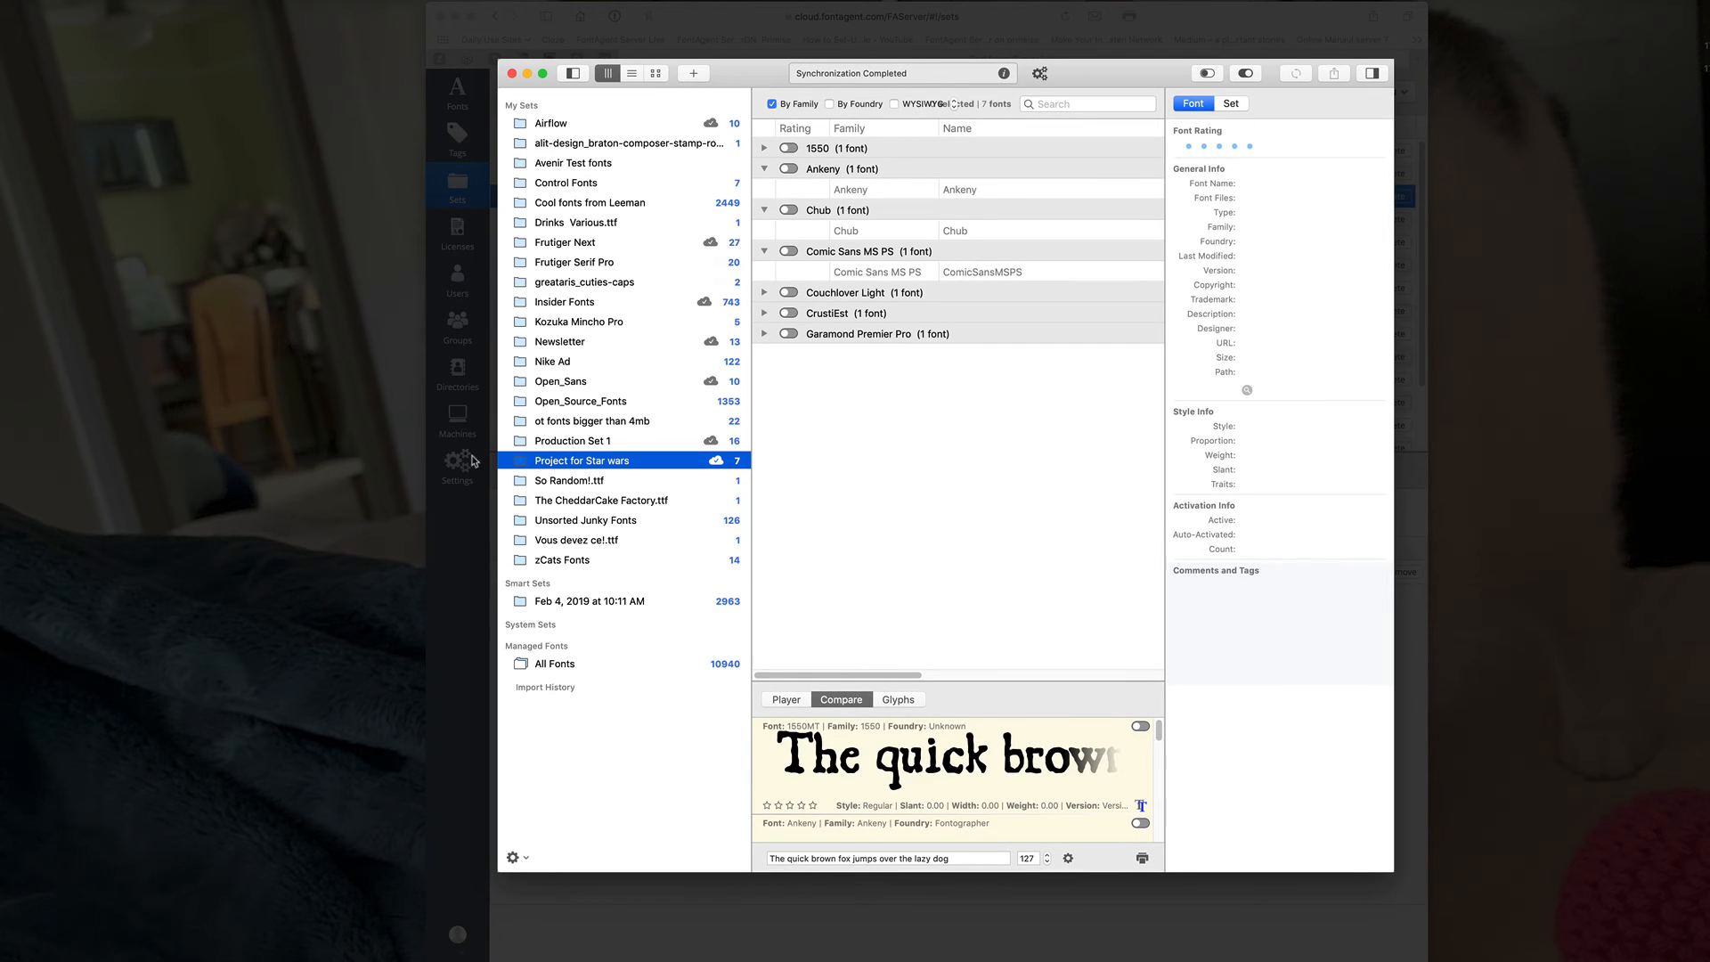
pyautogui.moveTo(551, 464)
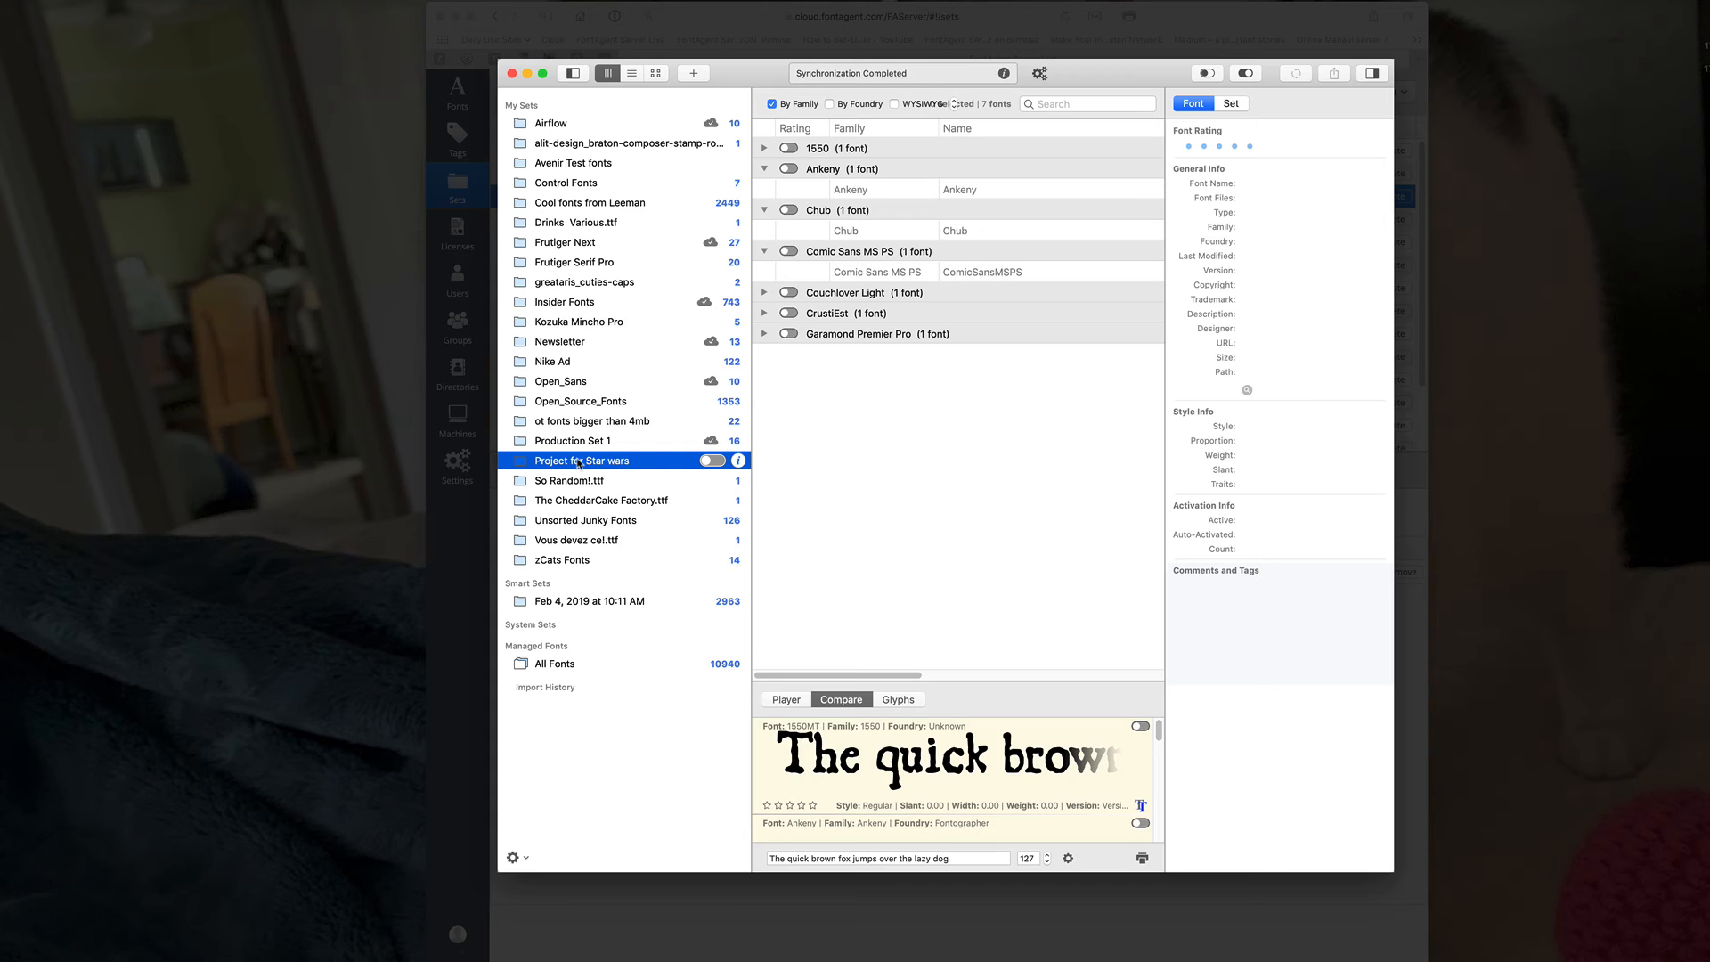